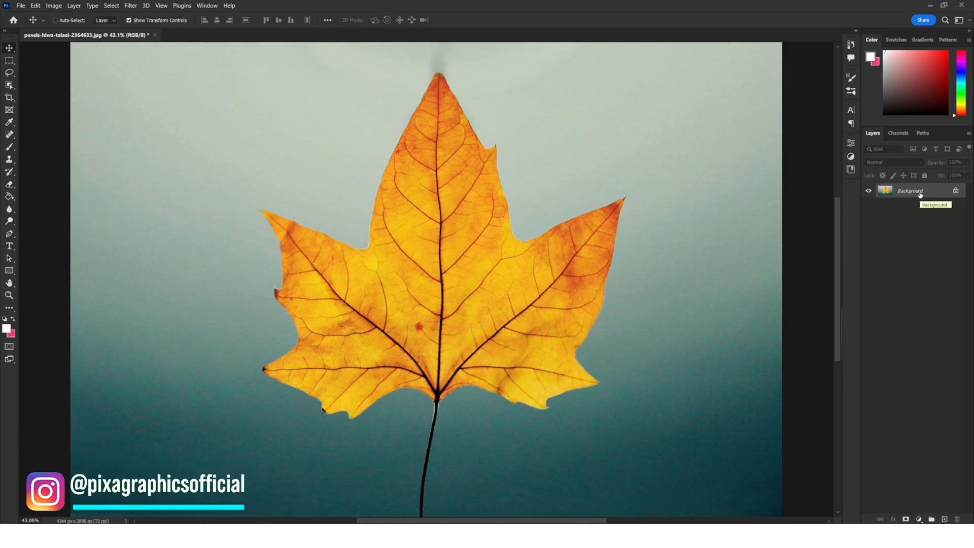
# Duplicate the Background layer and convert the Background copy layer to a smart object.
pyautogui.rightClick(920, 195)
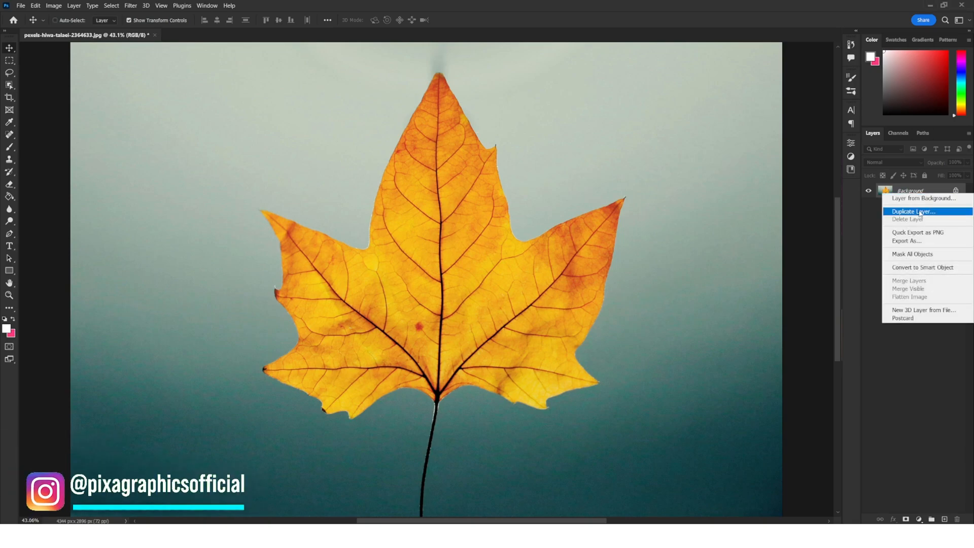
pyautogui.click(914, 211)
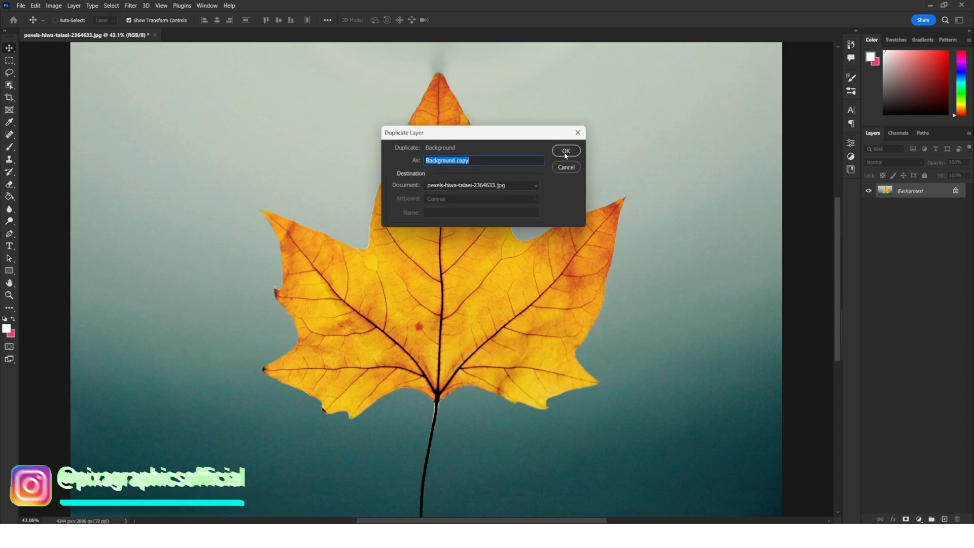
pyautogui.click(566, 151)
pyautogui.rightClick(908, 192)
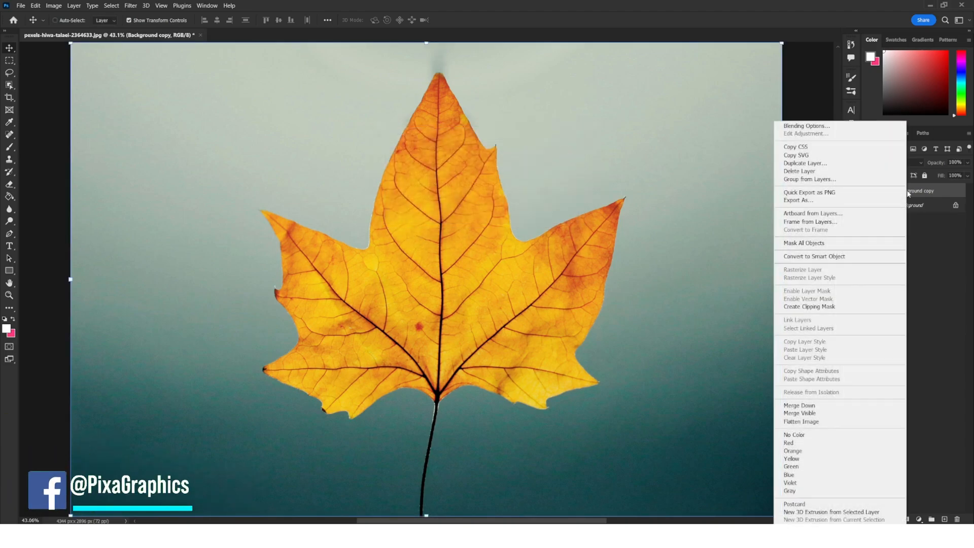
pyautogui.click(851, 256)
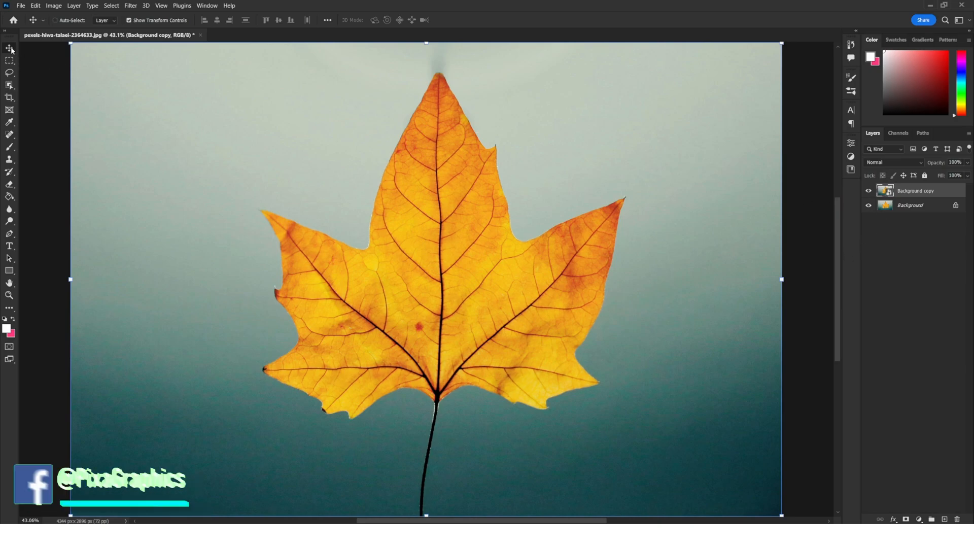
# Select the leaf with the Object Selection tool's Select Subject and copy it onto a new layer.
pyautogui.click(9, 85)
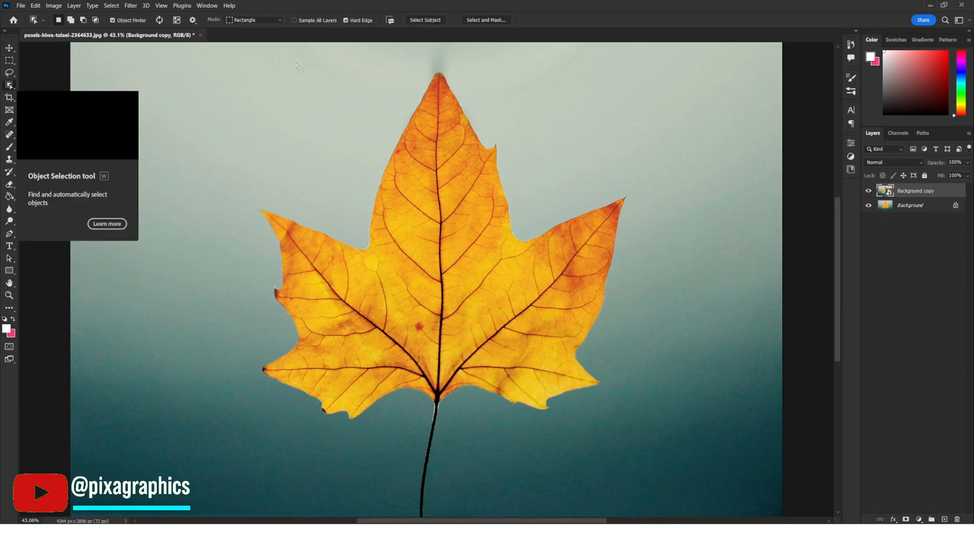
pyautogui.click(432, 19)
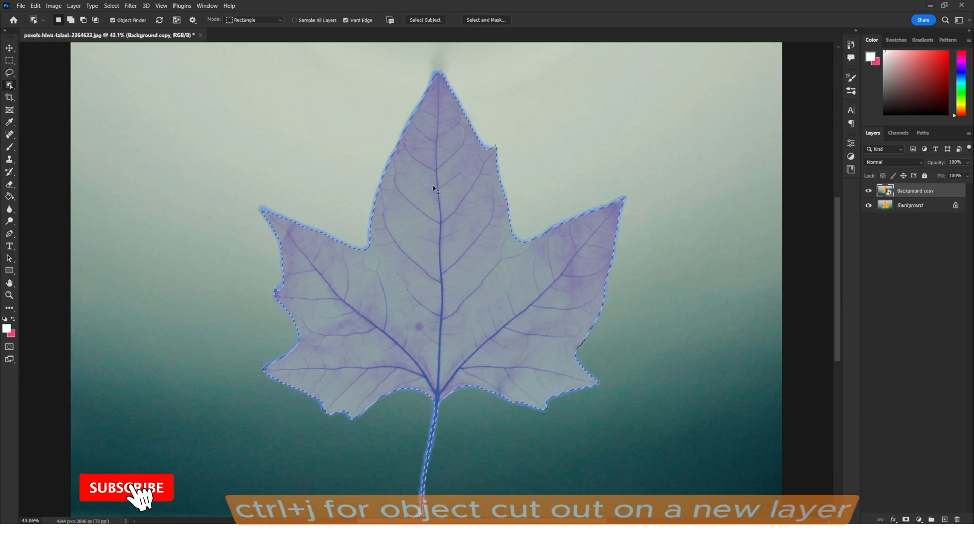
pyautogui.hotkey('ctrl', 'j')
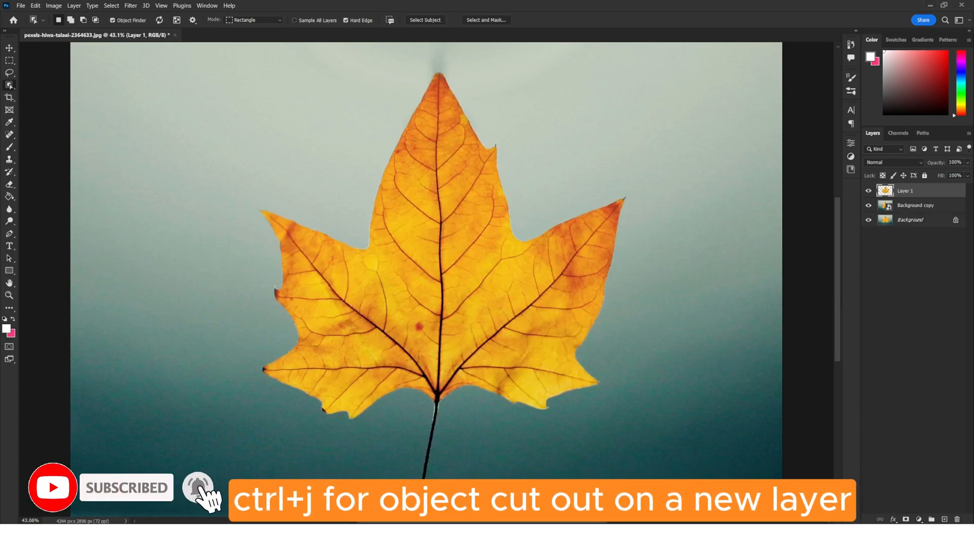
# Hide the original Background layer and duplicate Layer 1.
pyautogui.click(868, 219)
pyautogui.click(869, 205)
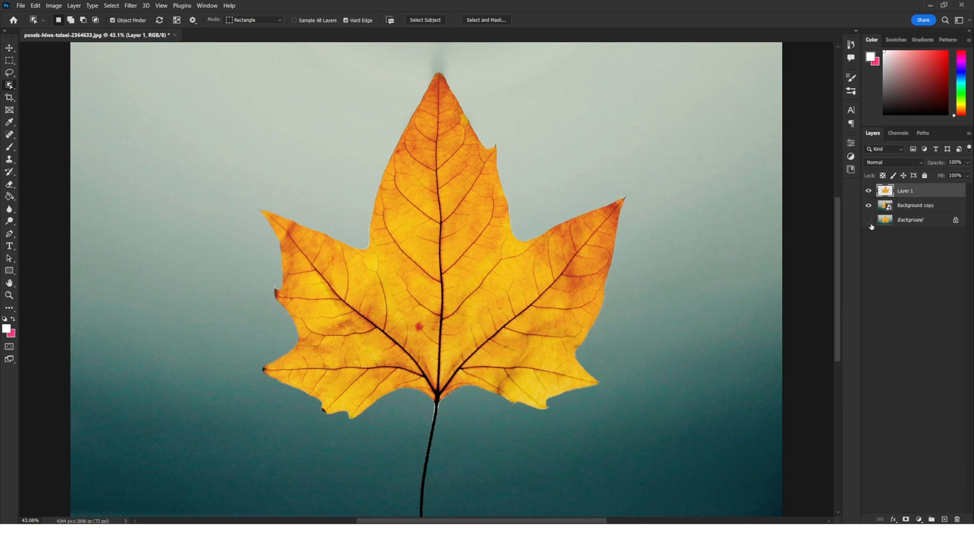
pyautogui.moveTo(911, 193); pyautogui.dragTo(943, 519)
# Hide Layer 1 copy and add an Outer Glow style to Layer 1 with Screen blend mode.
pyautogui.click(868, 191)
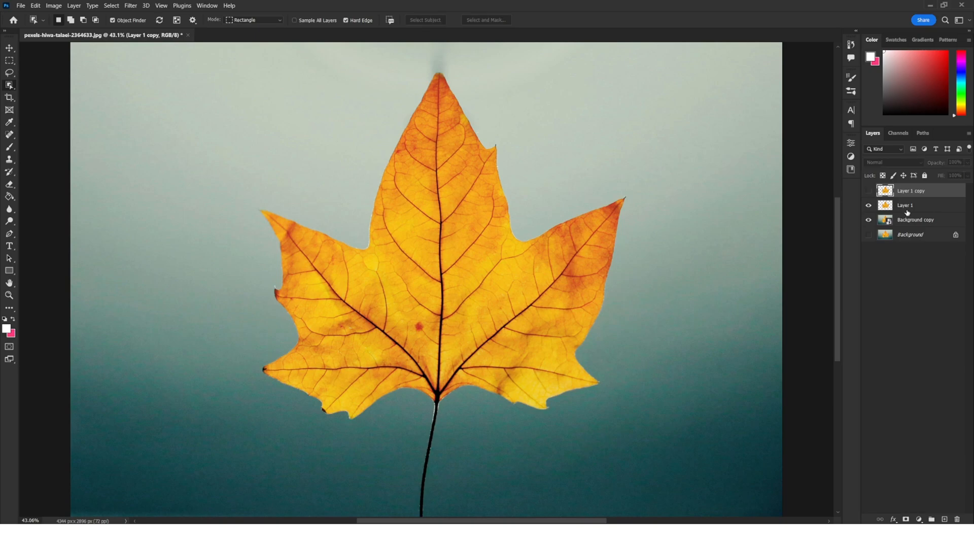
pyautogui.click(908, 208)
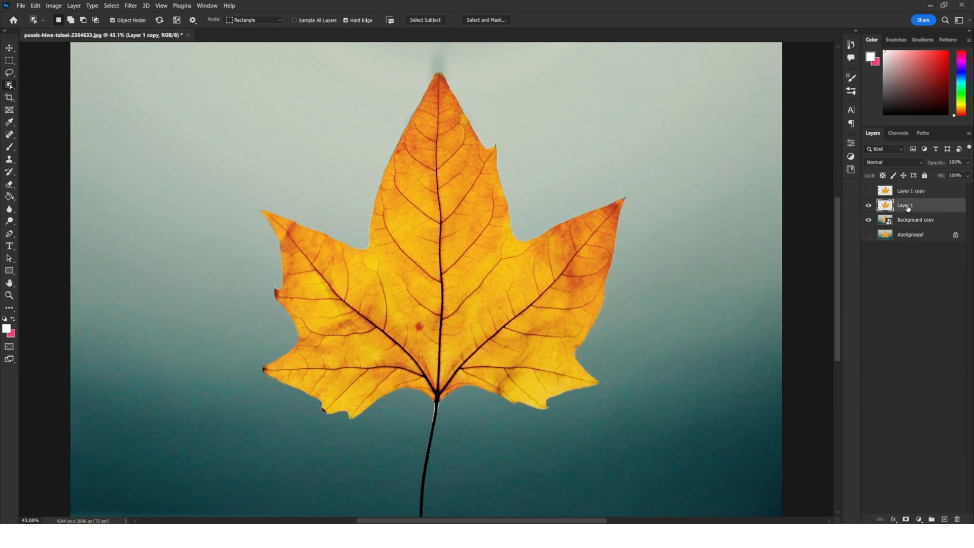
pyautogui.click(896, 519)
pyautogui.click(907, 430)
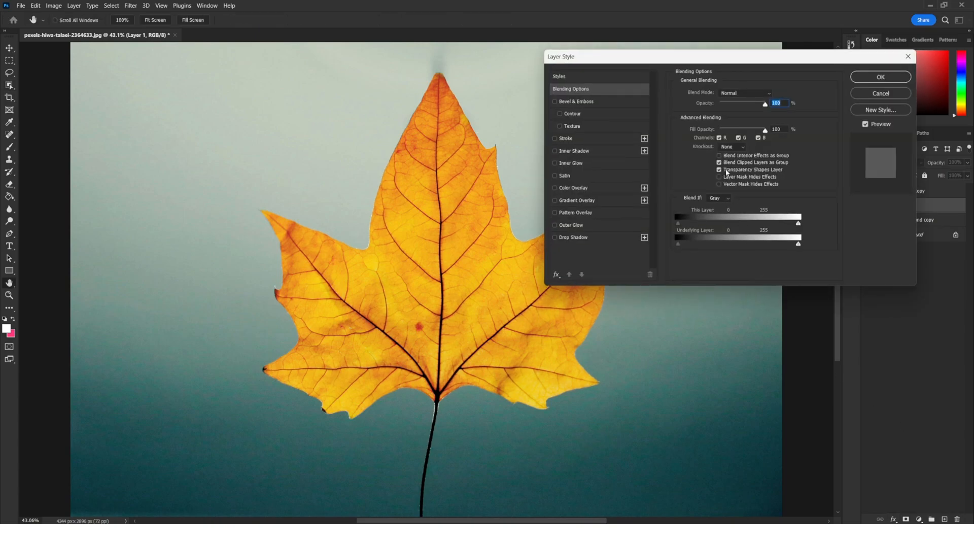
pyautogui.moveTo(650, 59); pyautogui.dragTo(689, 89)
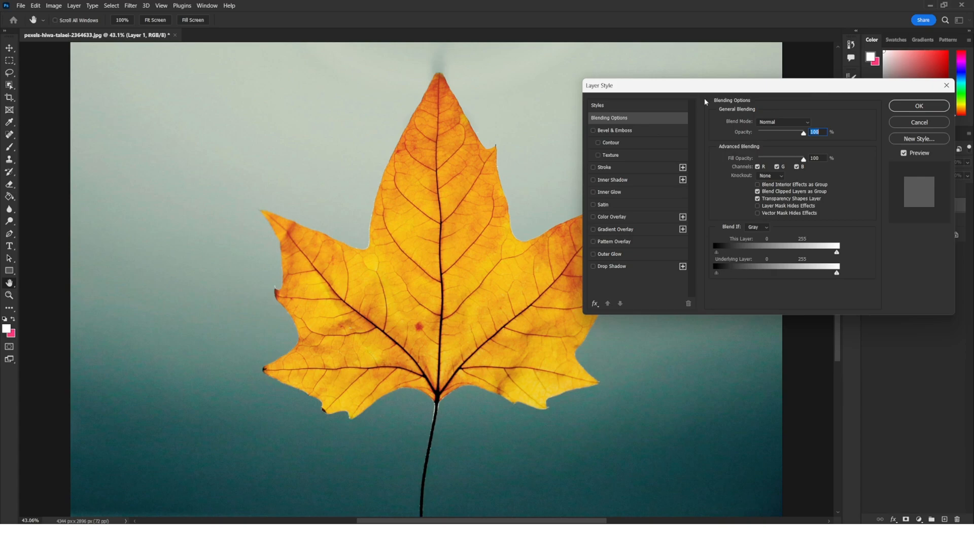
pyautogui.click(610, 254)
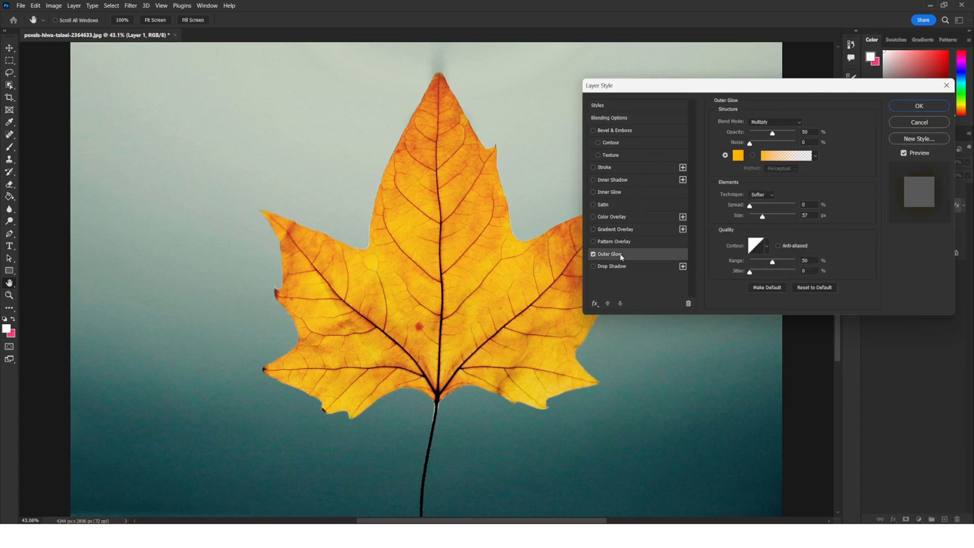
pyautogui.click(786, 122)
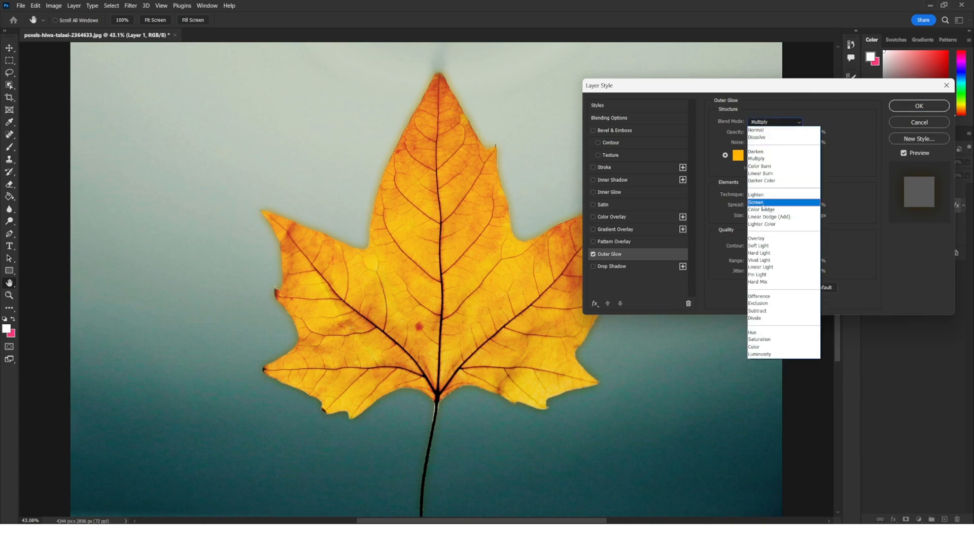
pyautogui.click(762, 202)
# Set the outer glow's opacity to 100%, size to 250 px, range to 100% and spread to 15%.
pyautogui.moveTo(774, 134); pyautogui.dragTo(833, 136)
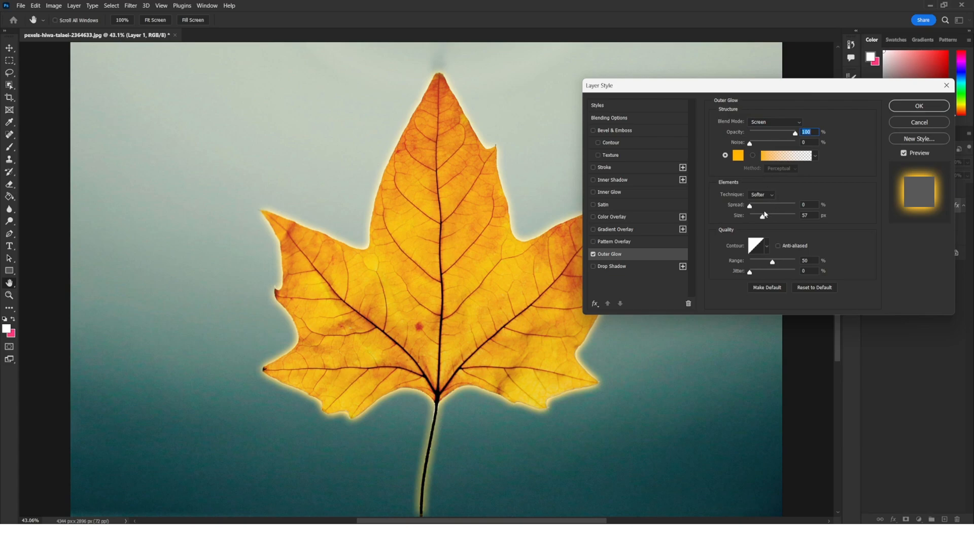
pyautogui.moveTo(763, 218); pyautogui.dragTo(814, 215)
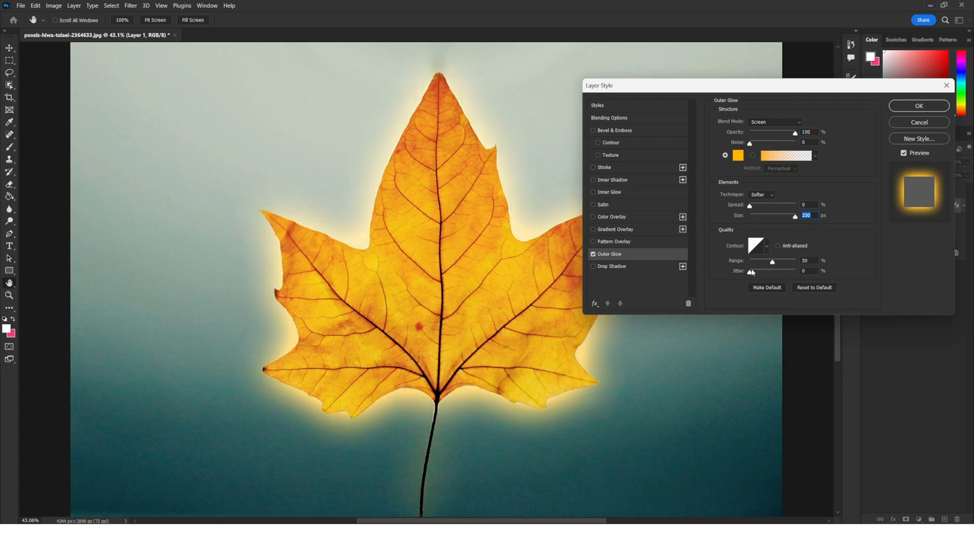
pyautogui.moveTo(773, 263); pyautogui.dragTo(829, 259)
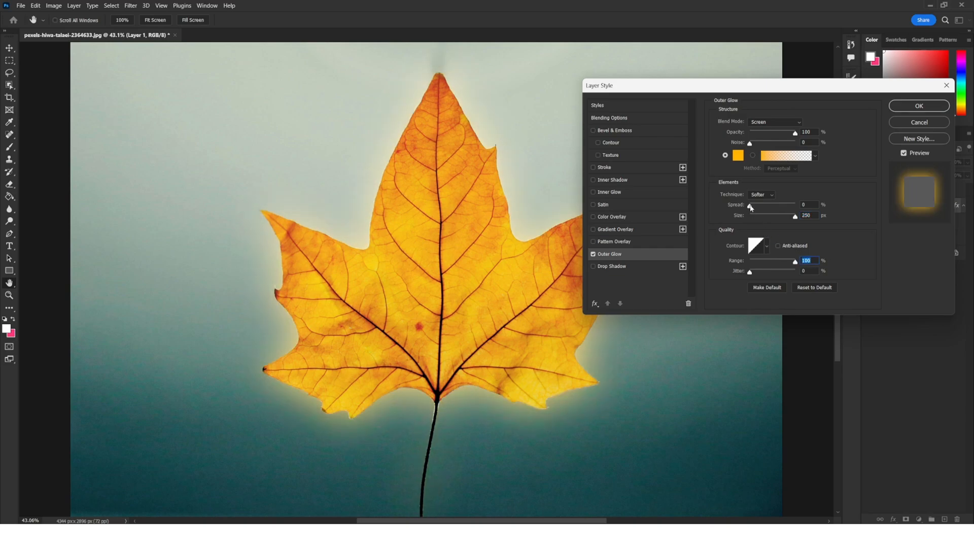
pyautogui.moveTo(750, 205)
pyautogui.mouseDown()
pyautogui.moveTo(770, 205)
pyautogui.moveTo(759, 206)
pyautogui.mouseUp()
pyautogui.click(816, 204)
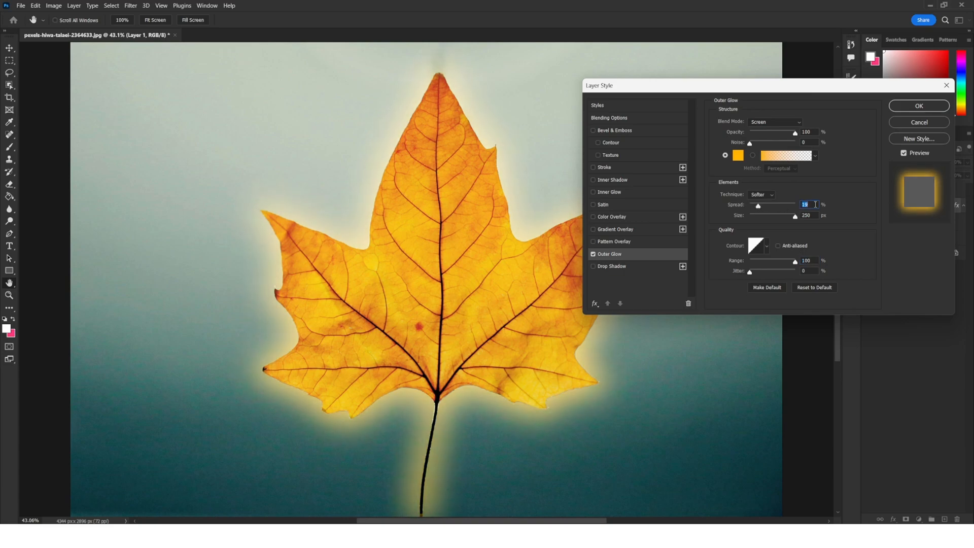
pyautogui.write('15')
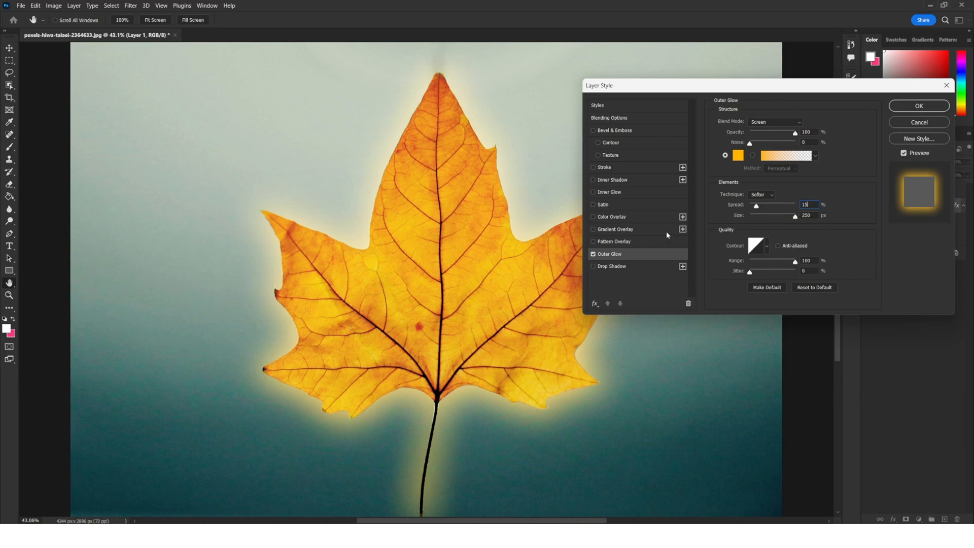
# Add an Inner Glow with Screen blend mode, 100% opacity, 250 px size and 75% range.
pyautogui.click(619, 193)
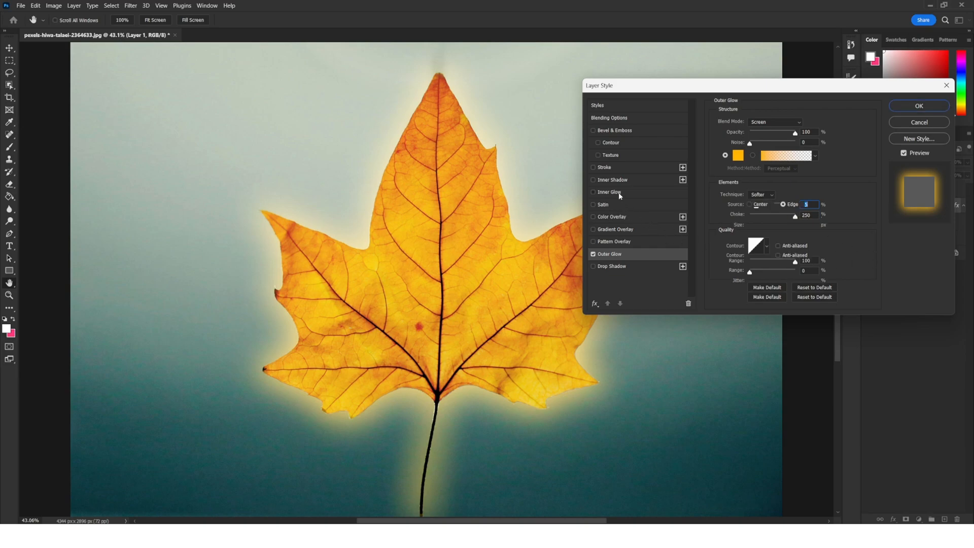
pyautogui.click(786, 122)
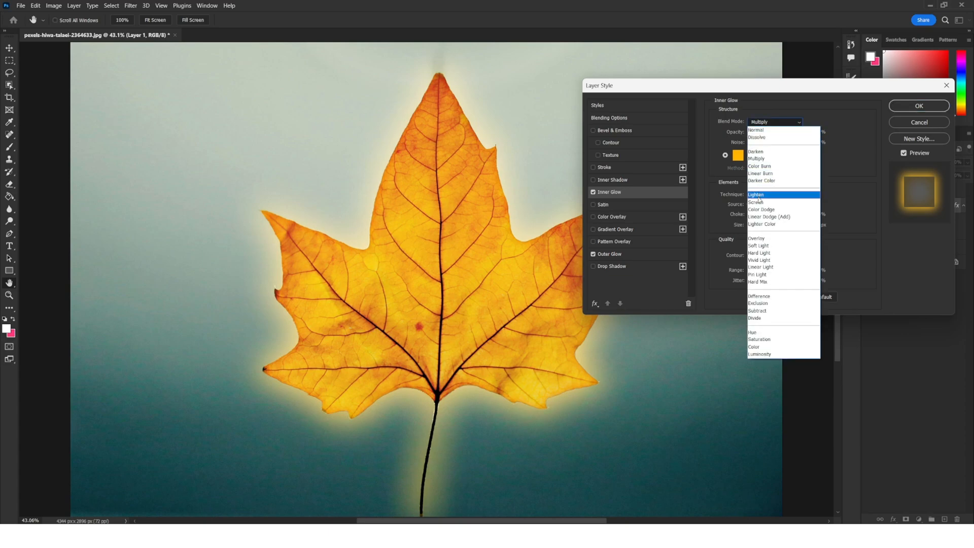
pyautogui.click(761, 202)
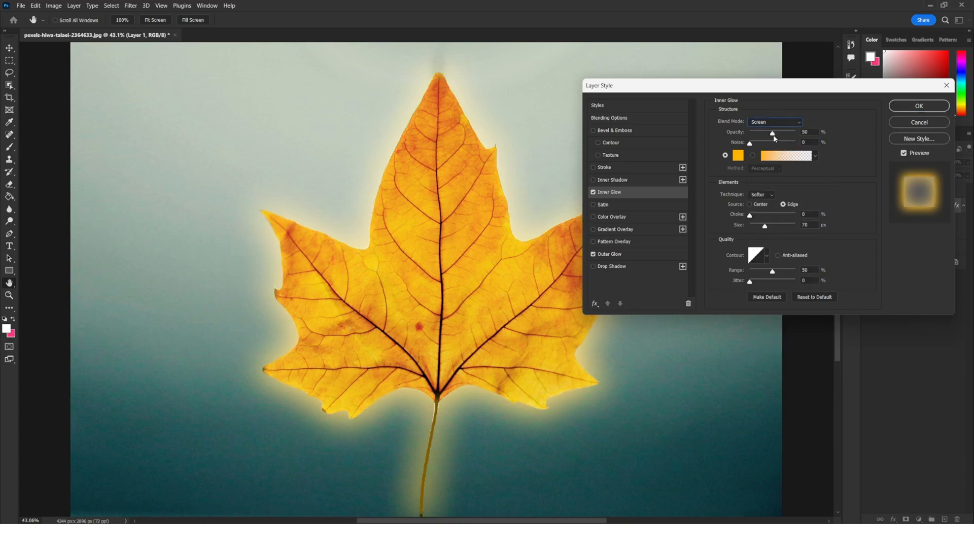
pyautogui.moveTo(787, 133); pyautogui.dragTo(827, 133)
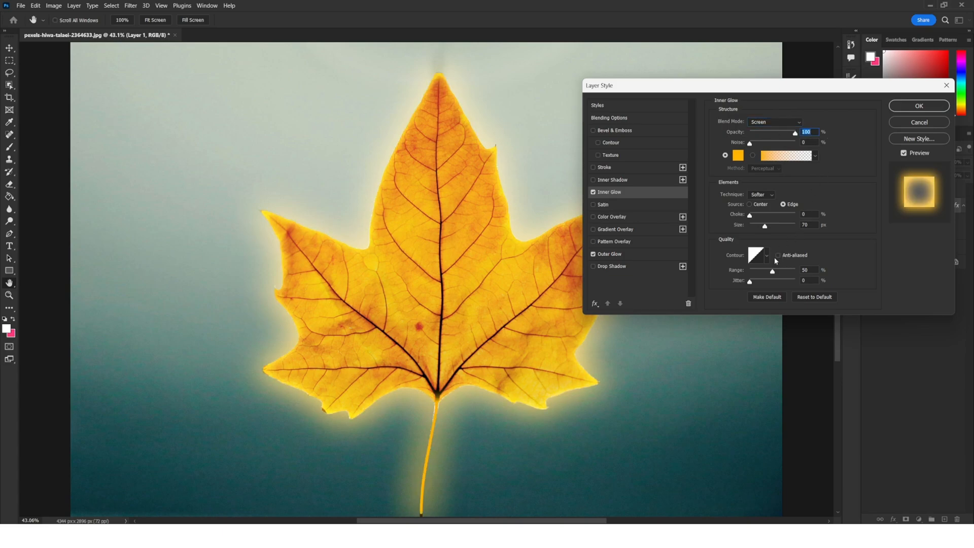
pyautogui.moveTo(768, 229); pyautogui.dragTo(708, 214)
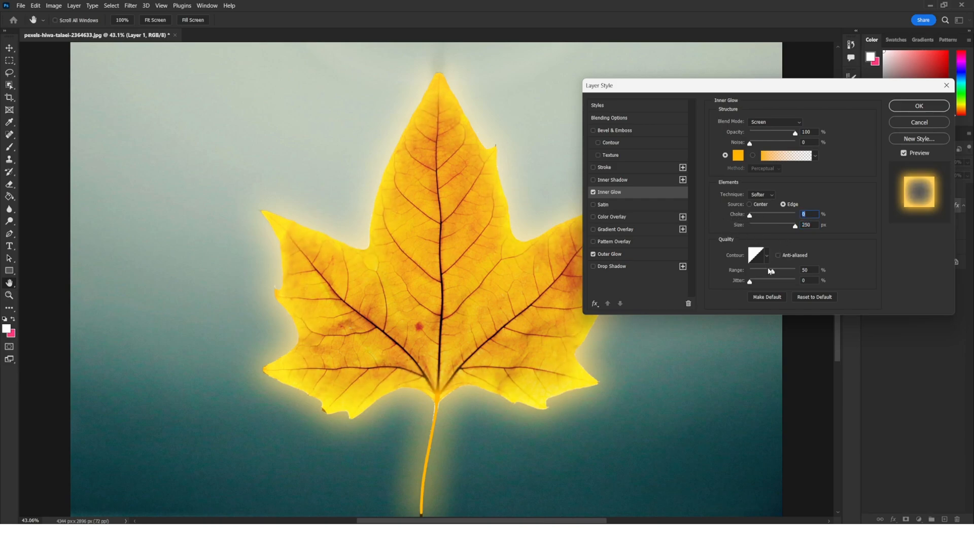
pyautogui.moveTo(771, 274)
pyautogui.mouseDown()
pyautogui.moveTo(836, 264)
pyautogui.moveTo(785, 270)
pyautogui.mouseUp()
pyautogui.write('75')
# Recheck the outer glow's range and size at 250 px, then apply the layer style.
pyautogui.click(631, 250)
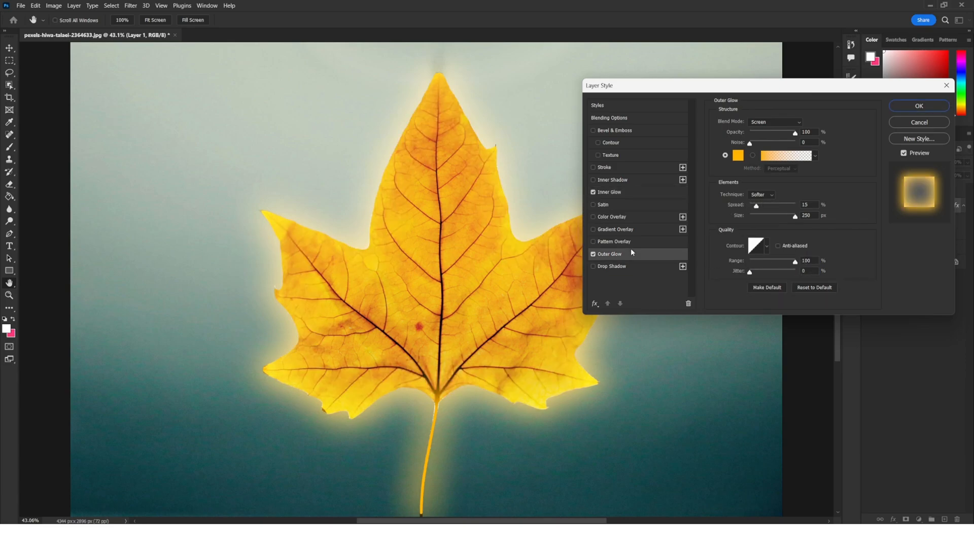
pyautogui.moveTo(795, 263)
pyautogui.mouseDown()
pyautogui.moveTo(763, 260)
pyautogui.moveTo(797, 260)
pyautogui.mouseUp()
pyautogui.moveTo(795, 217)
pyautogui.mouseDown()
pyautogui.moveTo(783, 215)
pyautogui.moveTo(811, 218)
pyautogui.mouseUp()
pyautogui.click(816, 216)
pyautogui.click(911, 108)
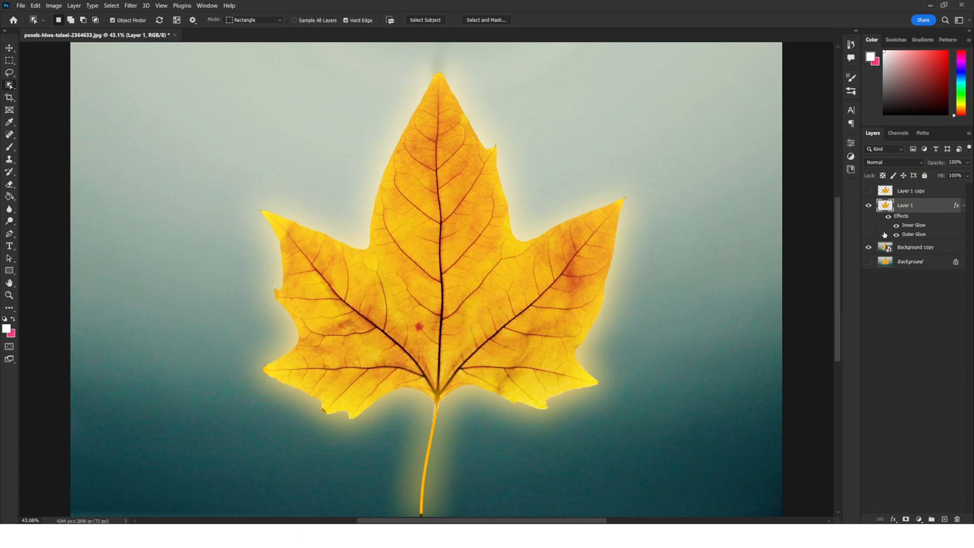
# Show and select Layer 1 copy, add an Inner Glow to it with choke at 0%, and apply.
pyautogui.click(869, 191)
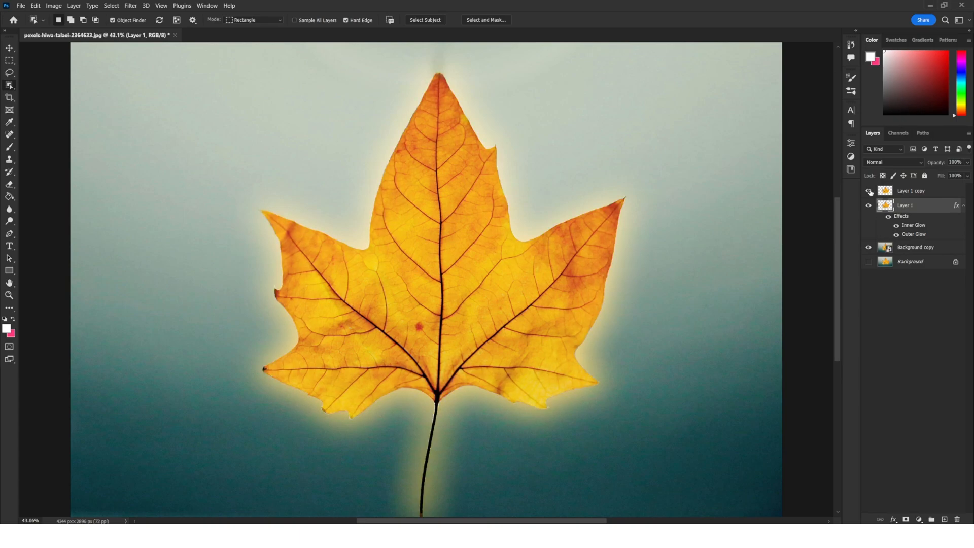
pyautogui.click(908, 191)
pyautogui.click(893, 518)
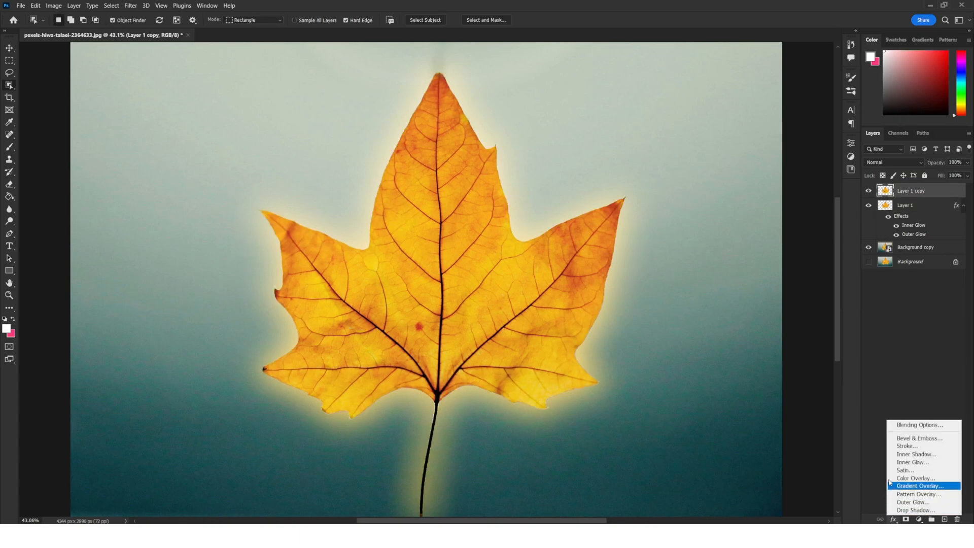
pyautogui.click(894, 427)
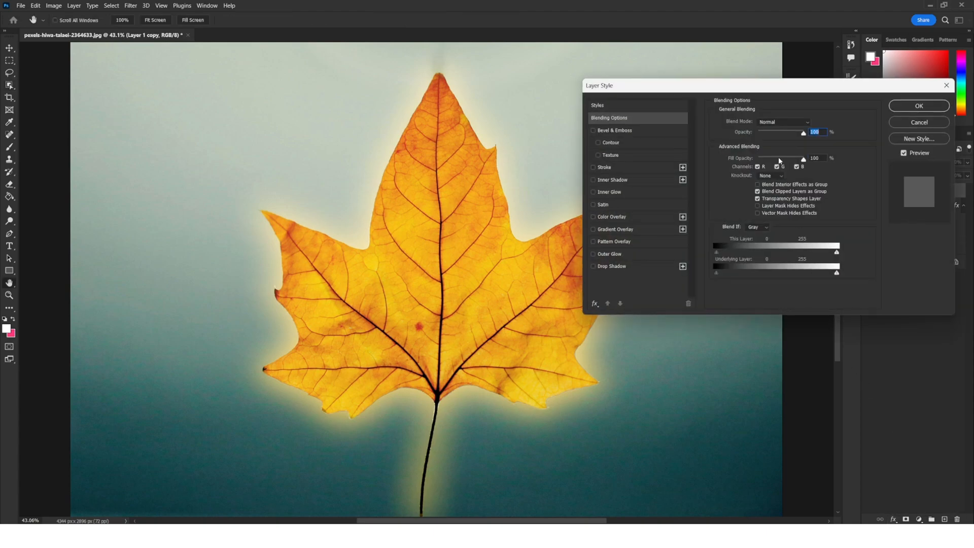
pyautogui.click(618, 194)
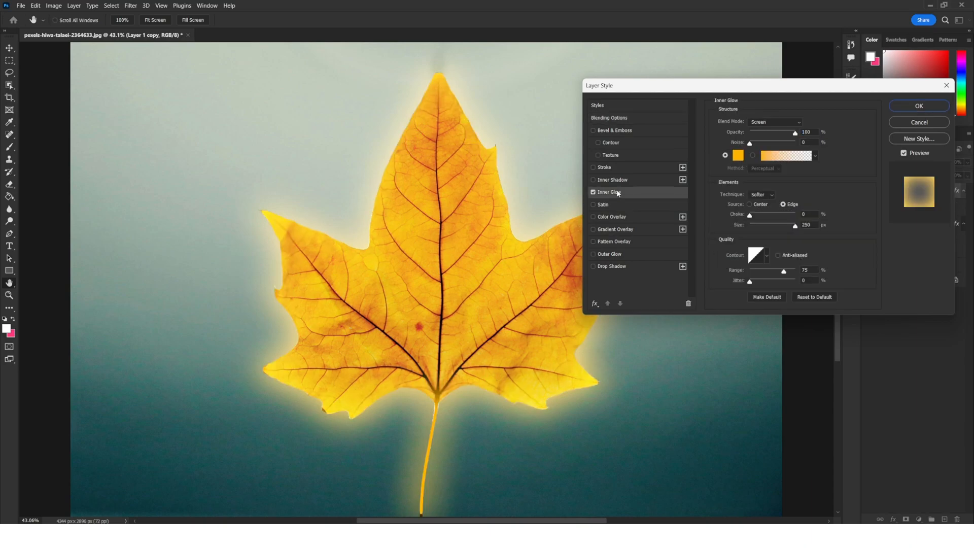
pyautogui.click(750, 215)
pyautogui.moveTo(749, 215); pyautogui.dragTo(717, 222)
pyautogui.click(907, 107)
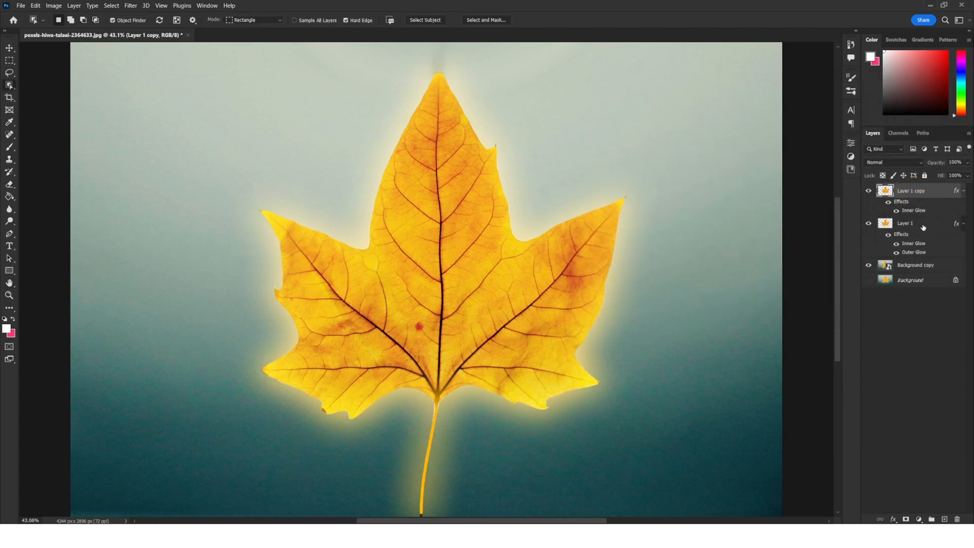
# Open Layer 1's layer style and set its Inner Glow choke to 25%, then apply.
pyautogui.click(924, 226)
pyautogui.click(893, 521)
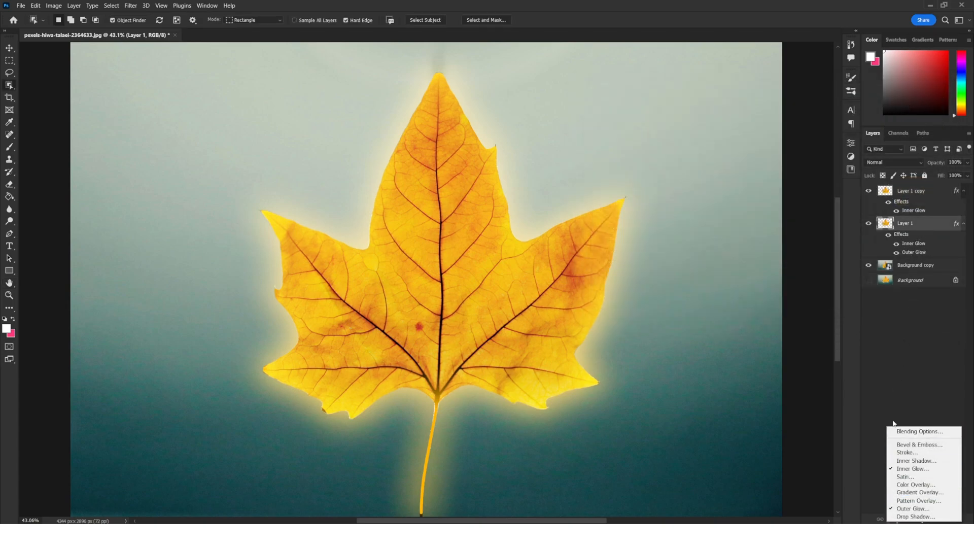
pyautogui.click(895, 431)
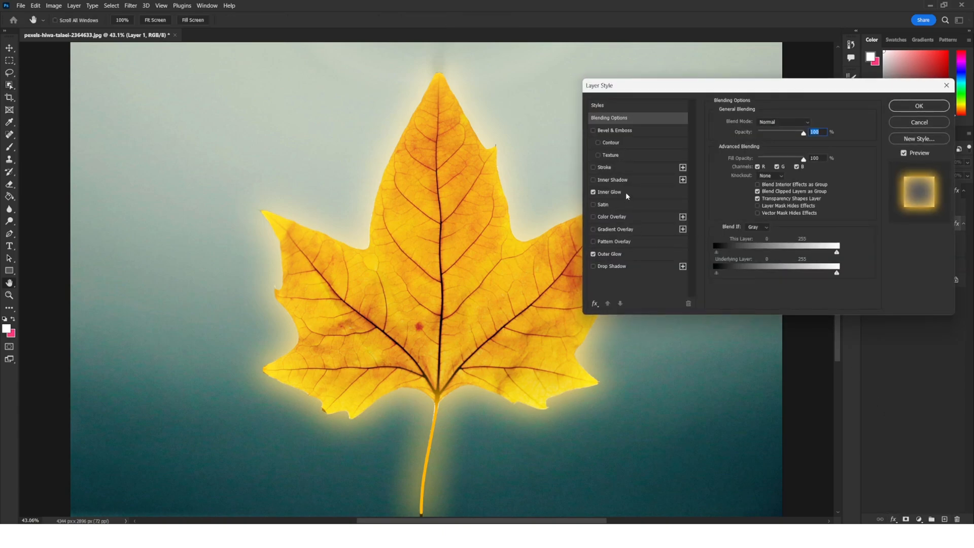
pyautogui.click(621, 192)
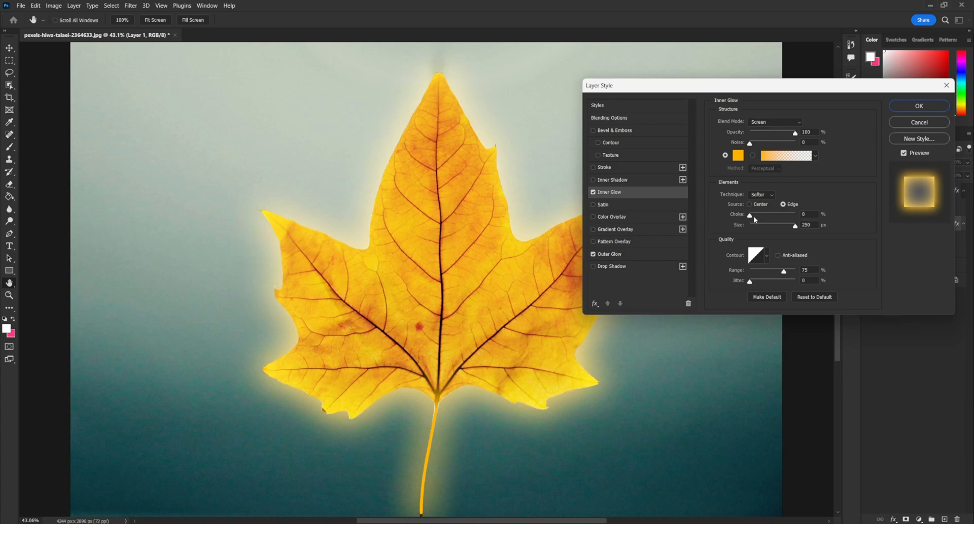
pyautogui.moveTo(750, 216)
pyautogui.mouseDown()
pyautogui.moveTo(772, 217)
pyautogui.moveTo(761, 216)
pyautogui.mouseUp()
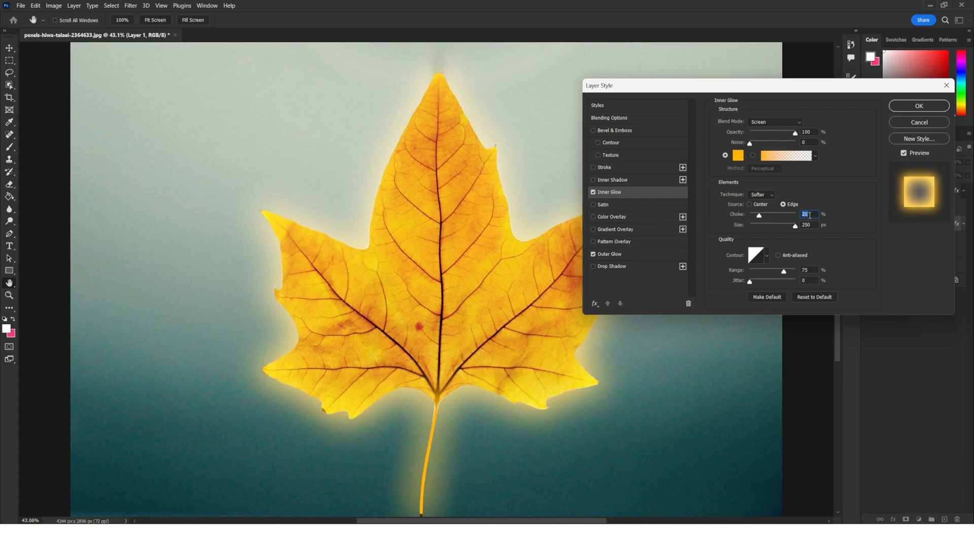
pyautogui.write('25')
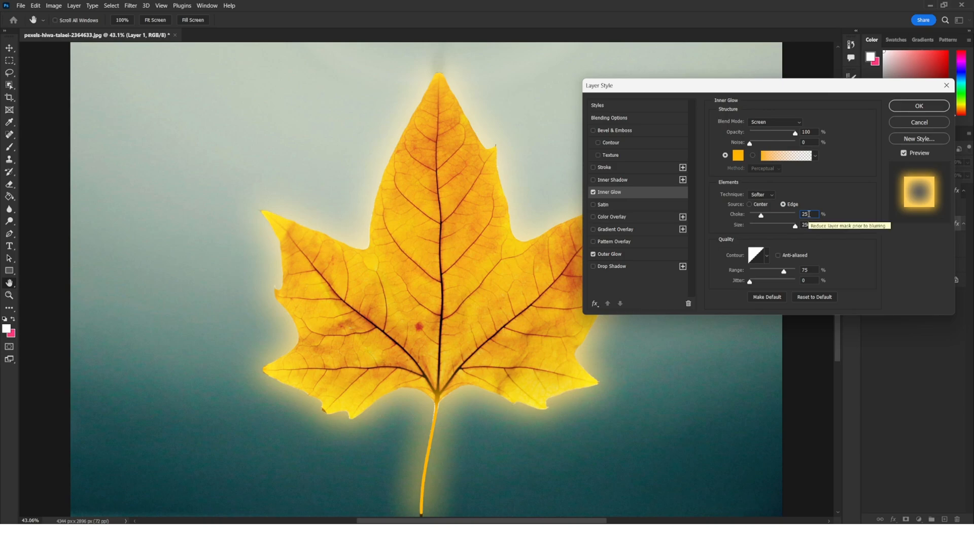
pyautogui.click(930, 106)
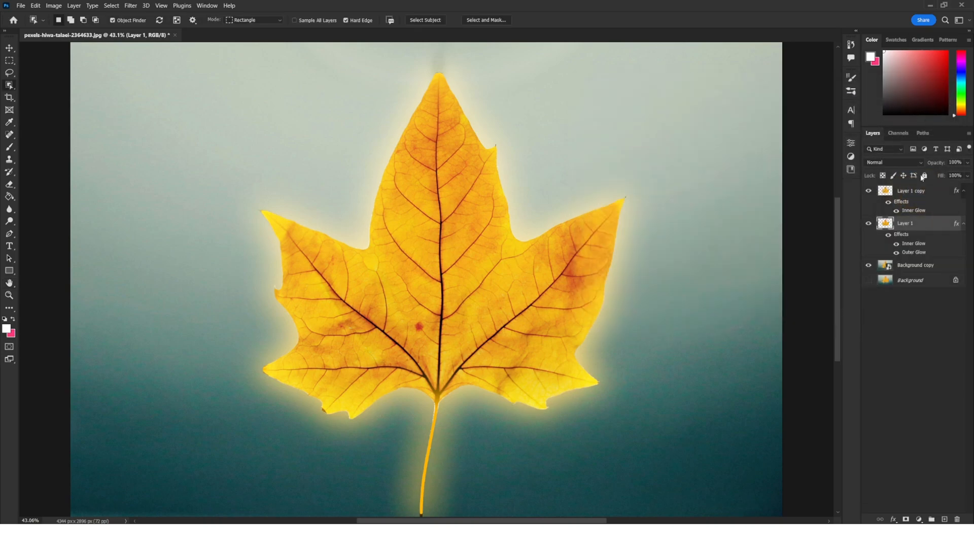
# Duplicate Layer 1 copy and hide the new duplicate layer.
pyautogui.click(923, 192)
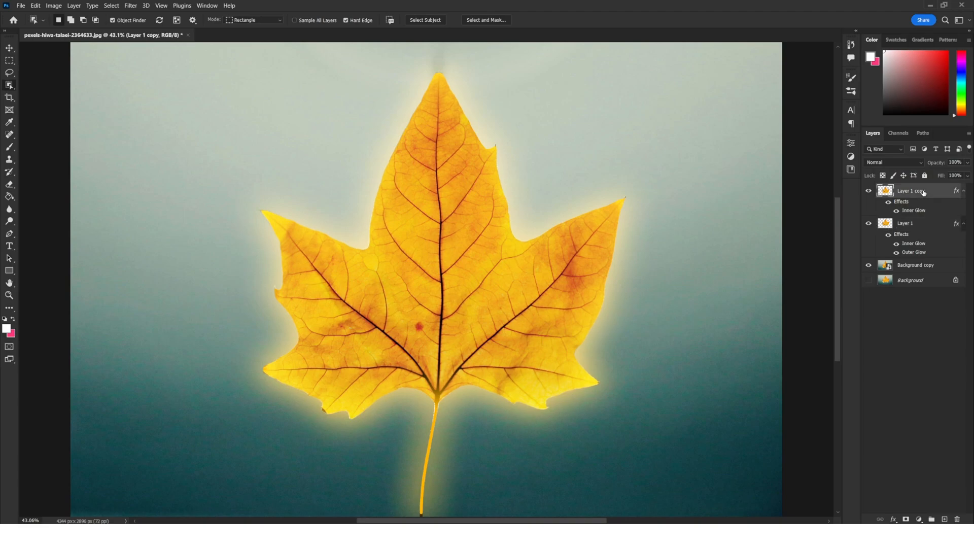
pyautogui.moveTo(923, 191); pyautogui.dragTo(945, 519)
pyautogui.click(869, 191)
# Convert Layer 1 copy into a smart object.
pyautogui.click(939, 227)
pyautogui.rightClick(939, 229)
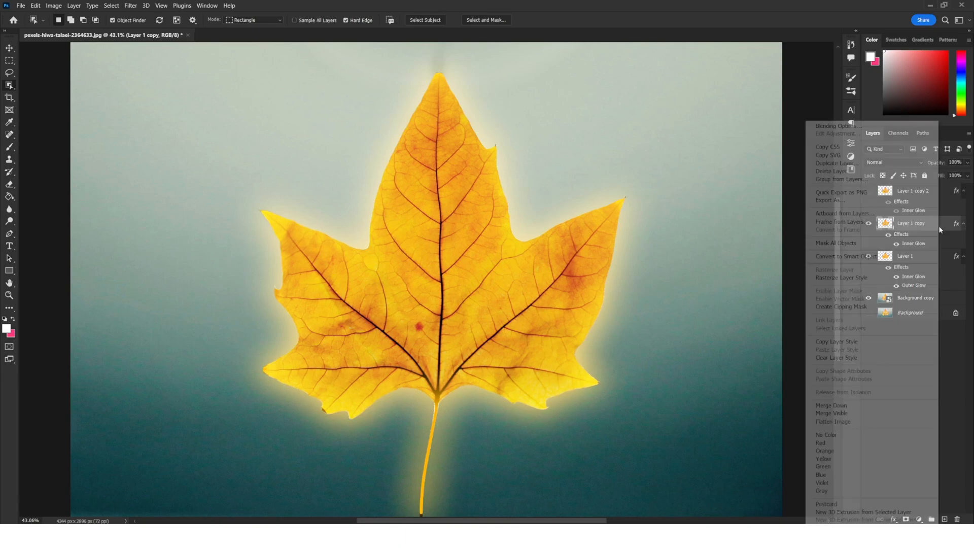
pyautogui.click(855, 256)
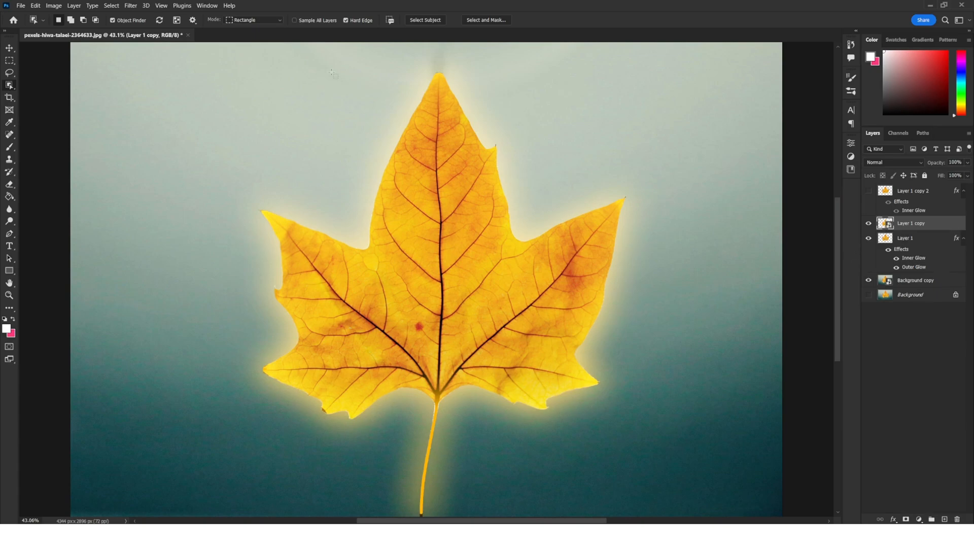
# Apply a Gaussian Blur with a 600 pixel radius to Layer 1 copy.
pyautogui.press('v')
pyautogui.click(130, 6)
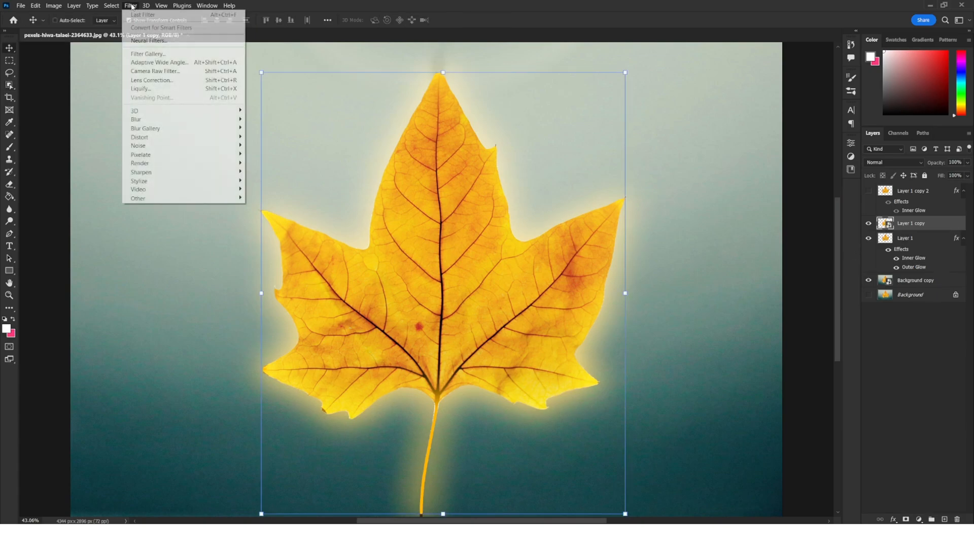
pyautogui.moveTo(174, 122)
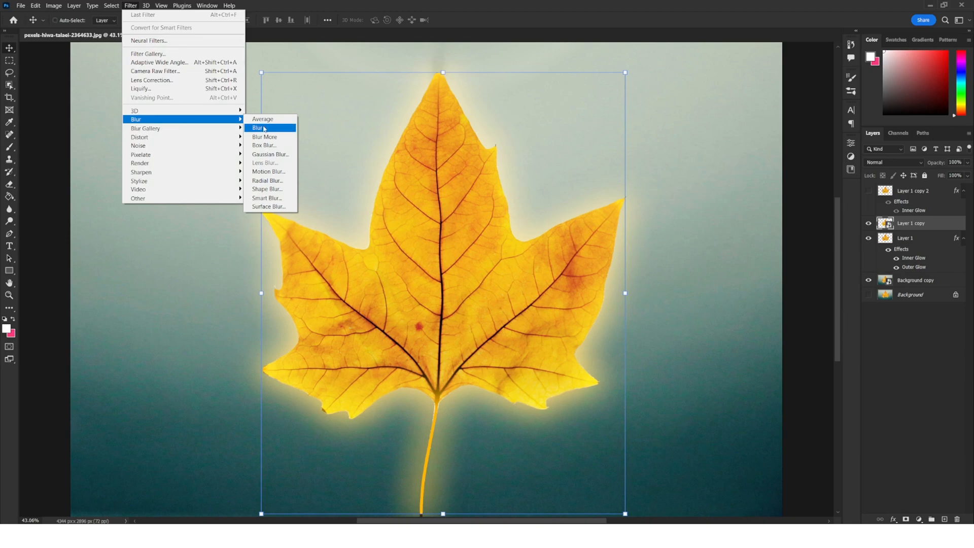
pyautogui.click(274, 155)
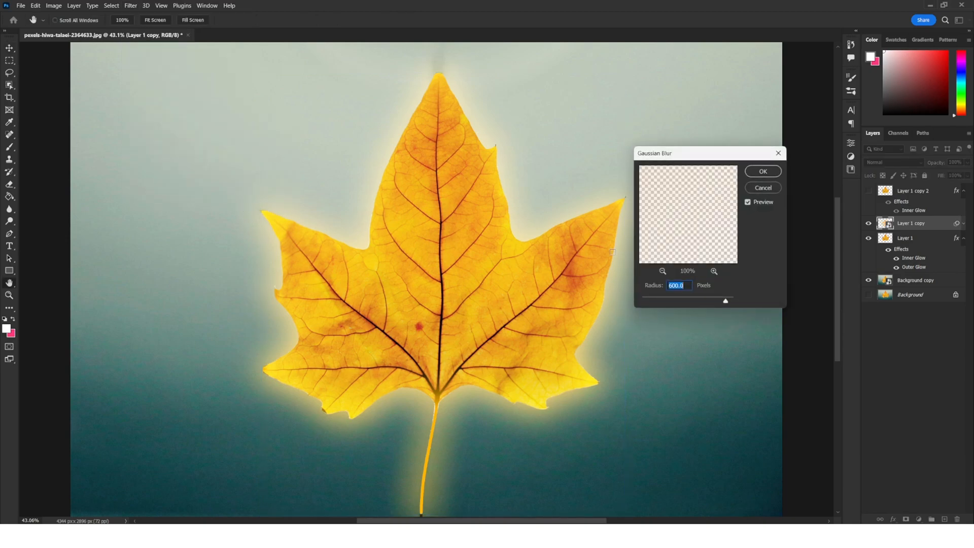
pyautogui.moveTo(725, 302)
pyautogui.mouseDown()
pyautogui.moveTo(709, 302)
pyautogui.moveTo(727, 301)
pyautogui.mouseUp()
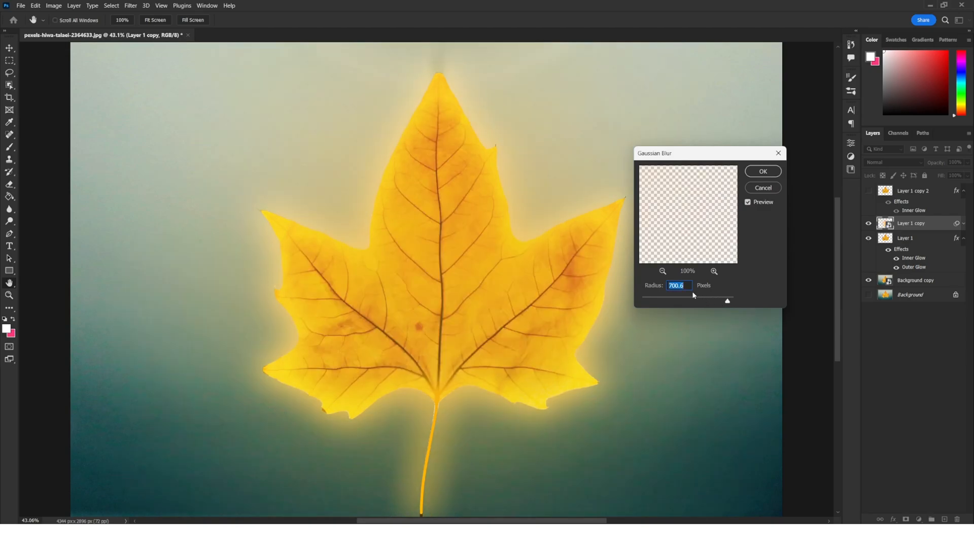
pyautogui.write('600')
pyautogui.click(769, 171)
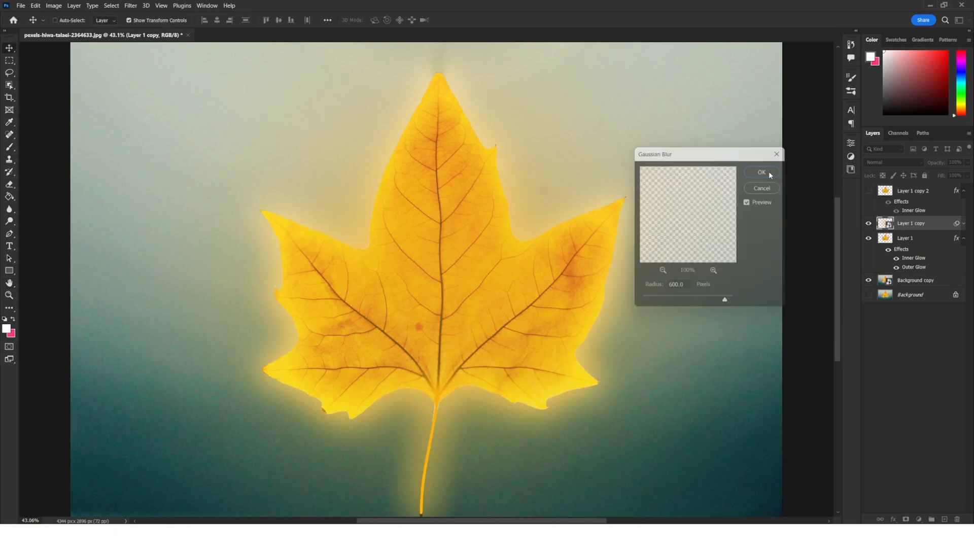
# Set Layer 1 copy's blend mode to Color Dodge and its opacity to 25%.
pyautogui.click(956, 163)
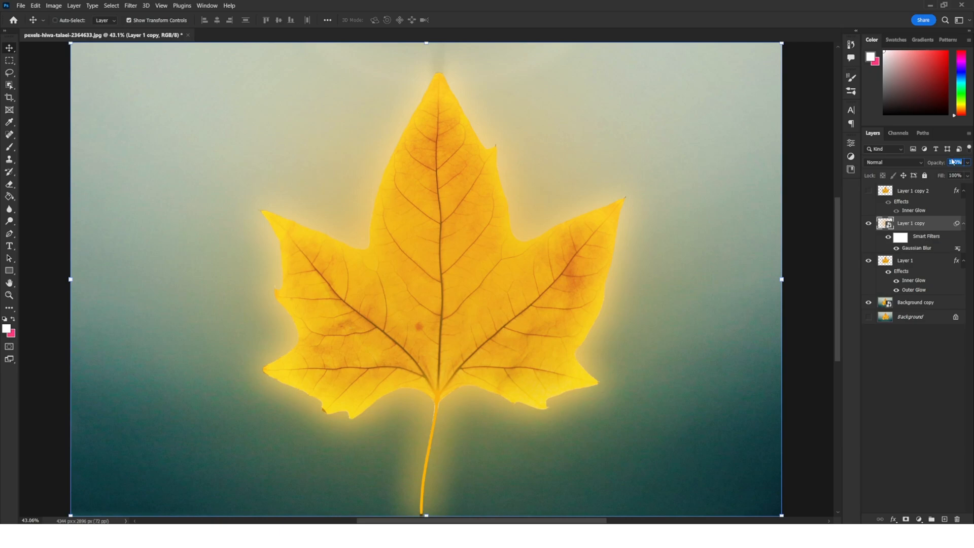
pyautogui.click(915, 166)
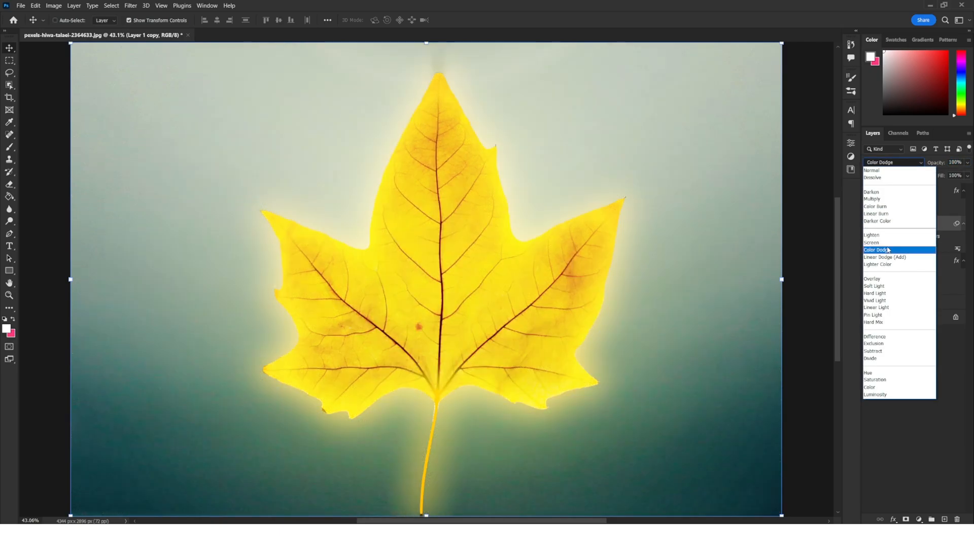
pyautogui.click(888, 249)
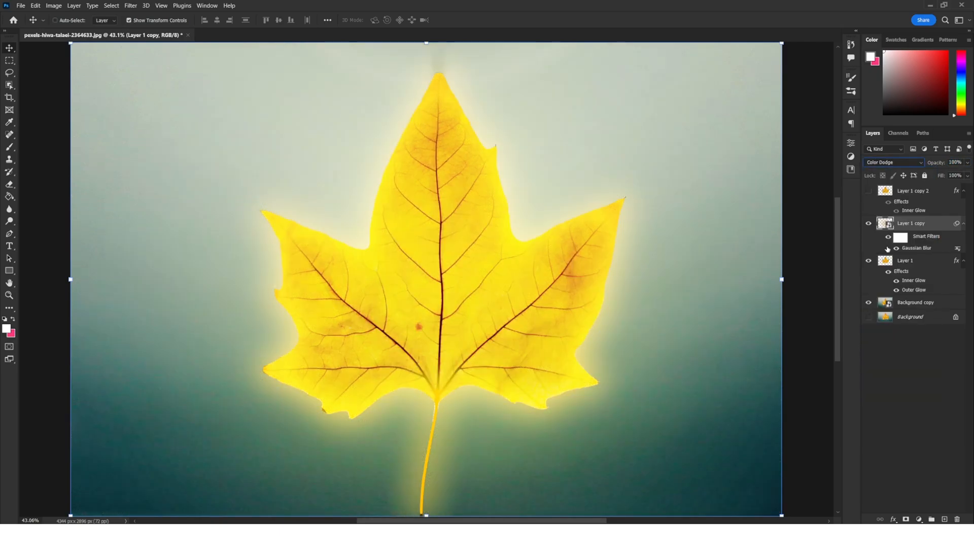
pyautogui.click(954, 162)
pyautogui.write('25')
pyautogui.press('Return')
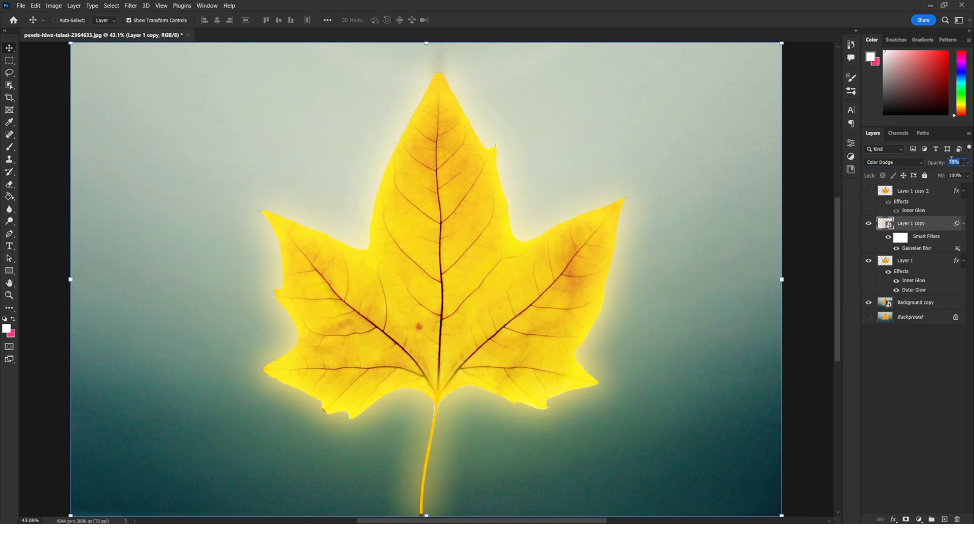
pyautogui.write('50')
pyautogui.doubleClick(951, 162)
pyautogui.write('5')
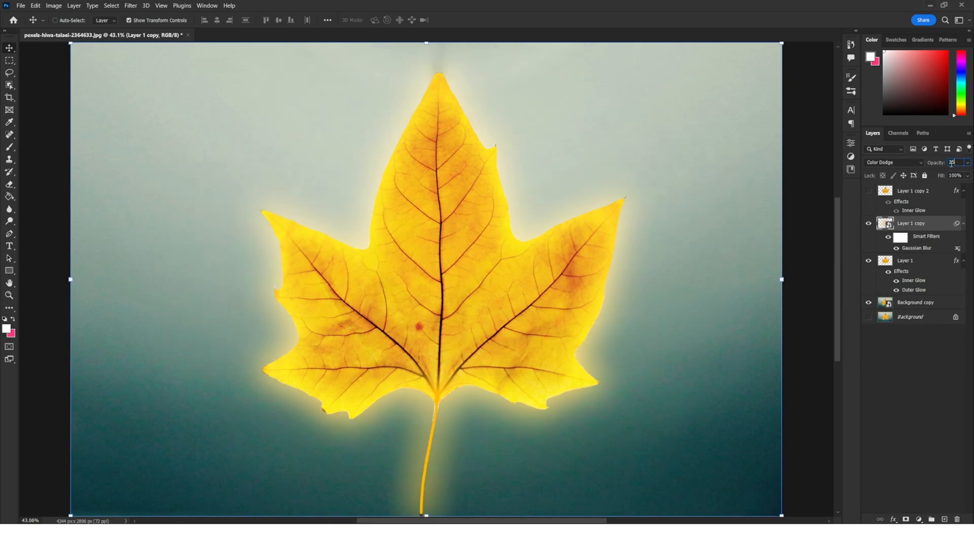
pyautogui.click(916, 357)
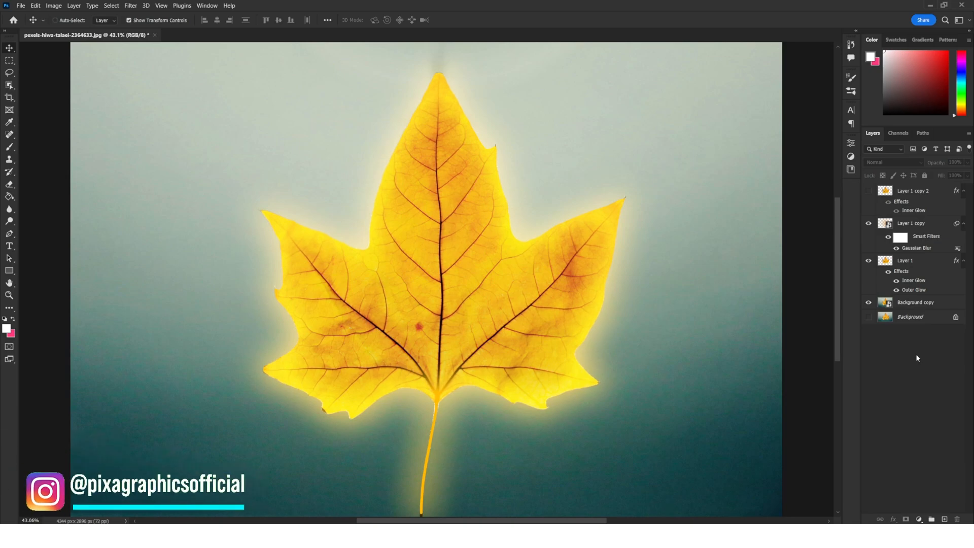
# Add a Hue/Saturation adjustment above Background copy with saturation -35 and lightness -27.
pyautogui.click(904, 310)
pyautogui.click(919, 519)
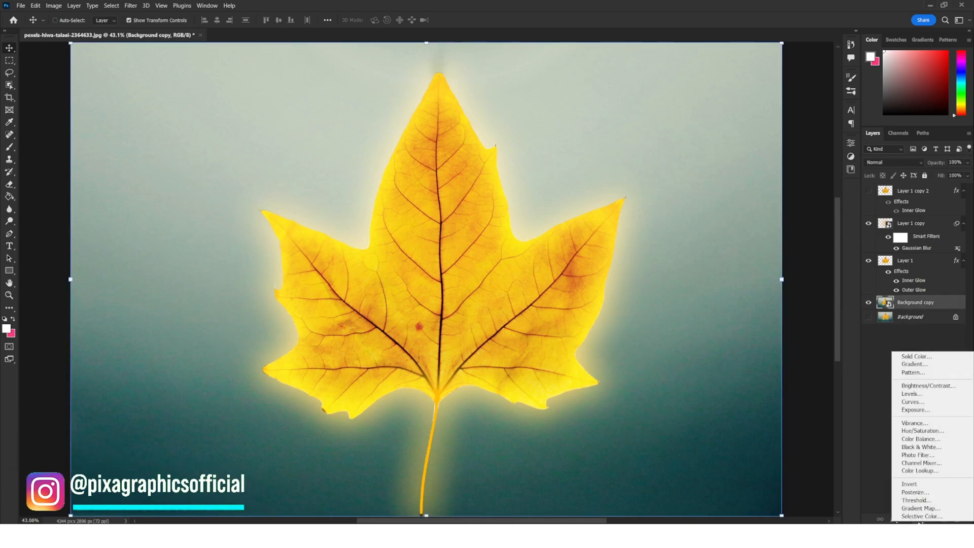
pyautogui.click(872, 434)
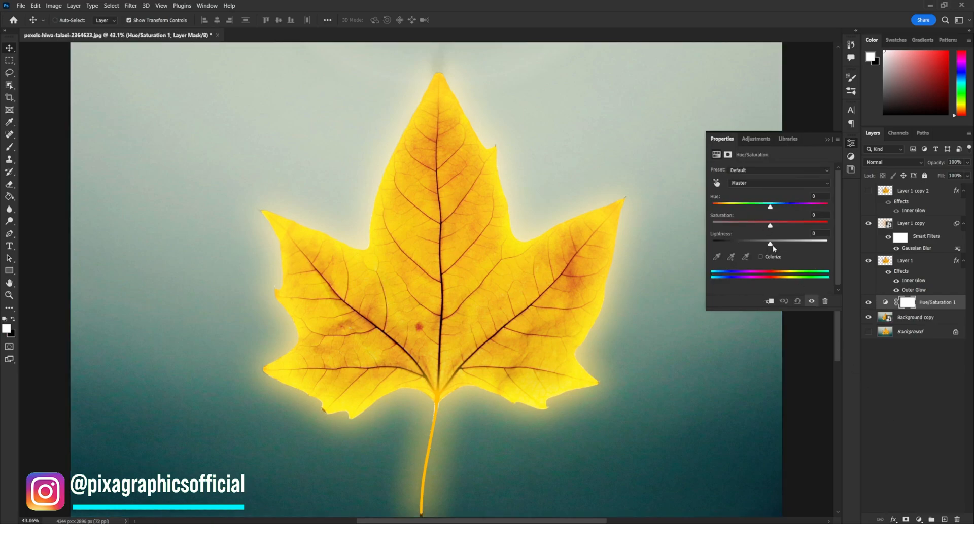
pyautogui.moveTo(771, 225); pyautogui.dragTo(756, 245)
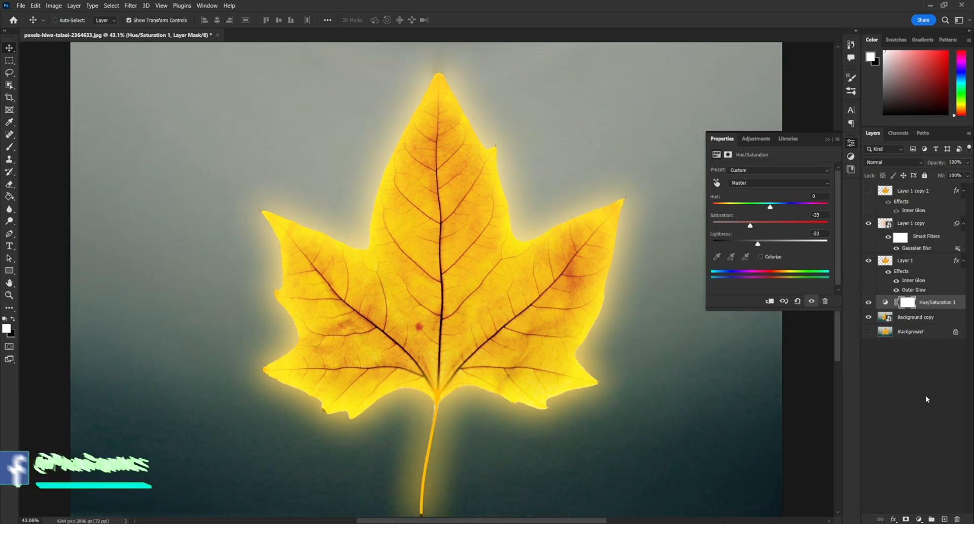
pyautogui.click(926, 409)
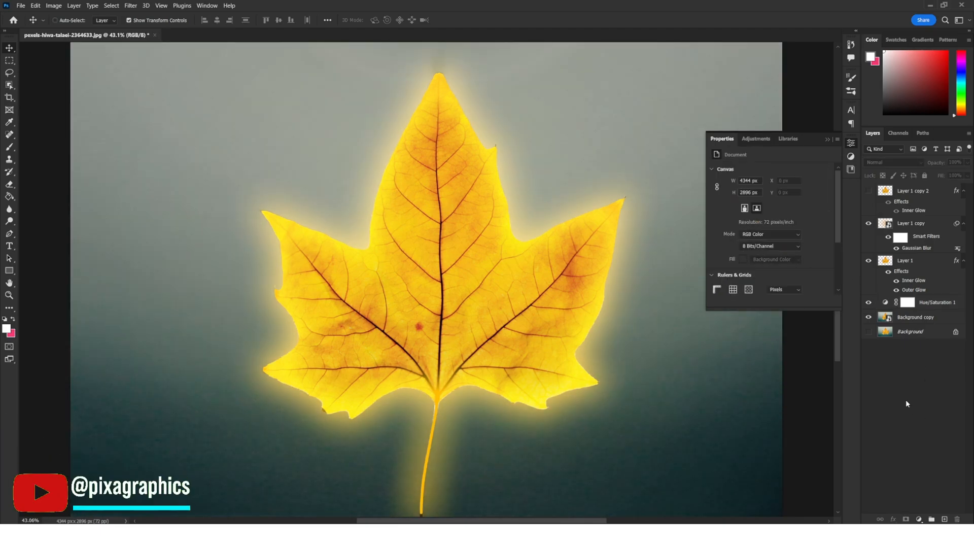
pyautogui.click(827, 140)
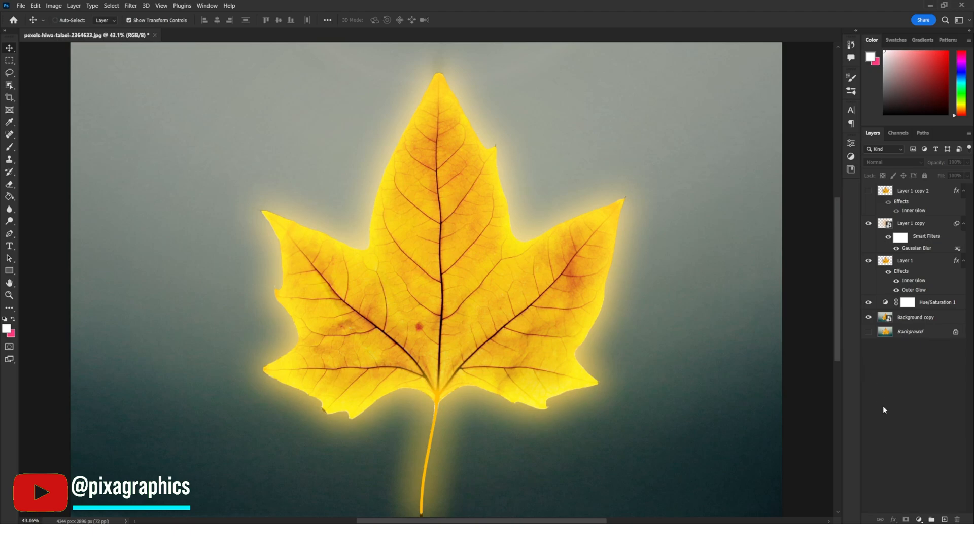
# Rename the hidden Layer 1 copy 2 as backup.
pyautogui.click(904, 191)
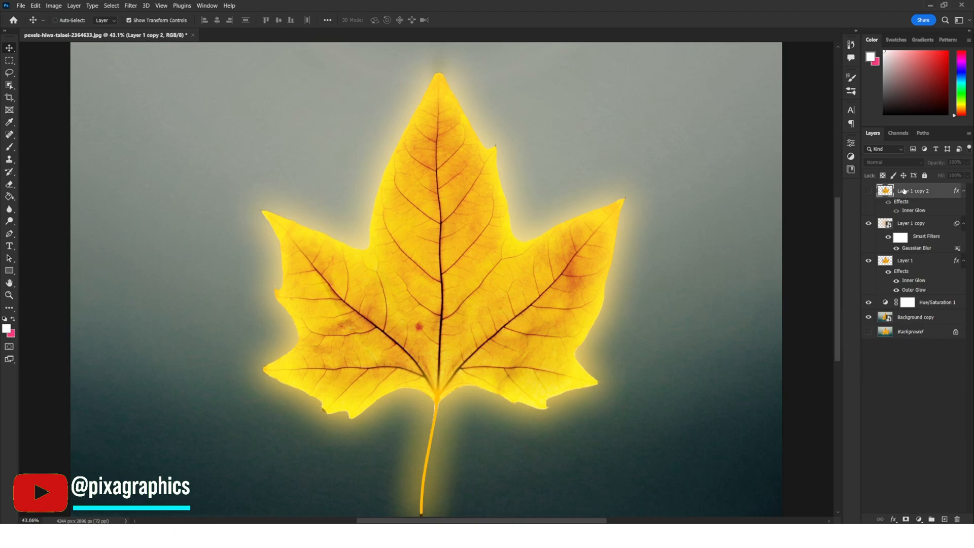
pyautogui.write('ba')
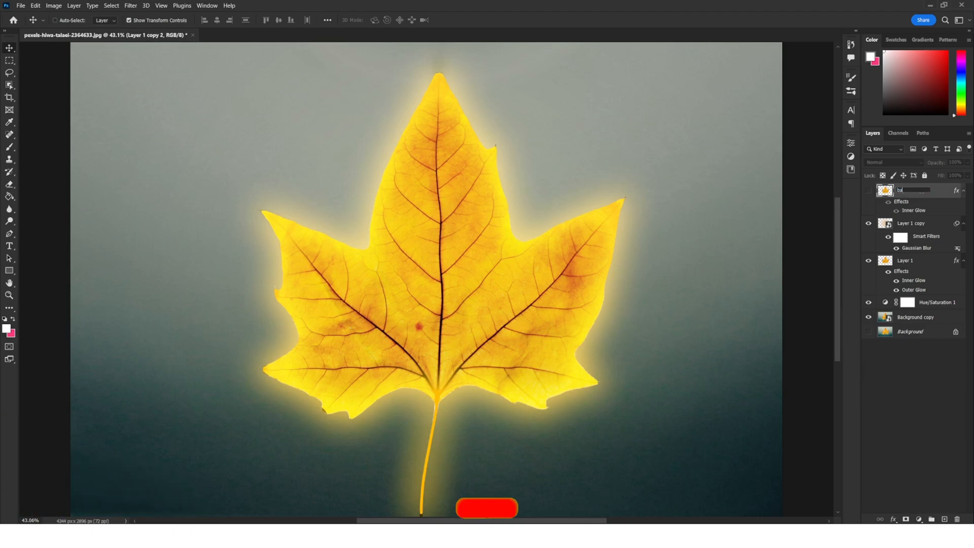
pyautogui.write('ckup')
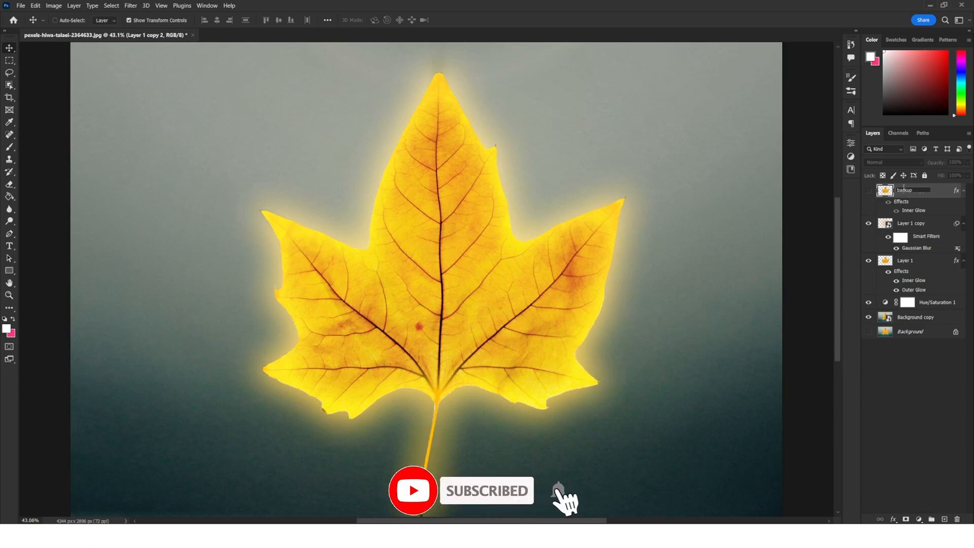
pyautogui.press('Return')
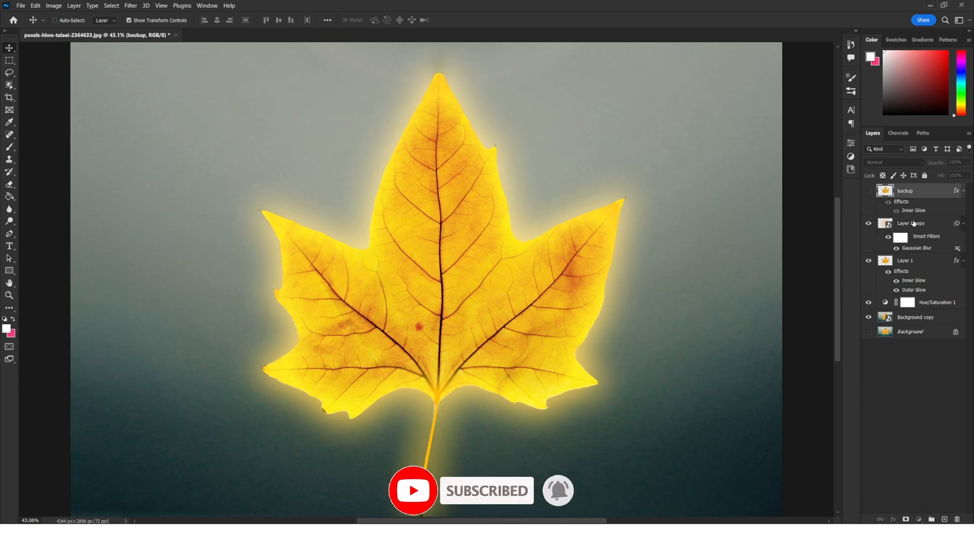
# Group Layer 1 copy, Layer 1 and the Hue/Saturation adjustment together.
pyautogui.click(899, 222)
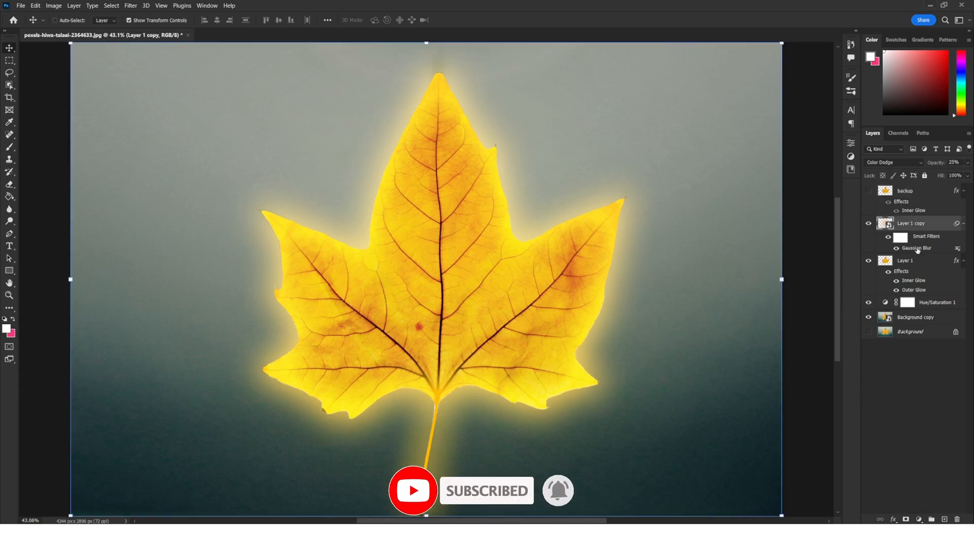
pyautogui.keyDown('shift'); pyautogui.click(923, 304); pyautogui.keyUp('shift')
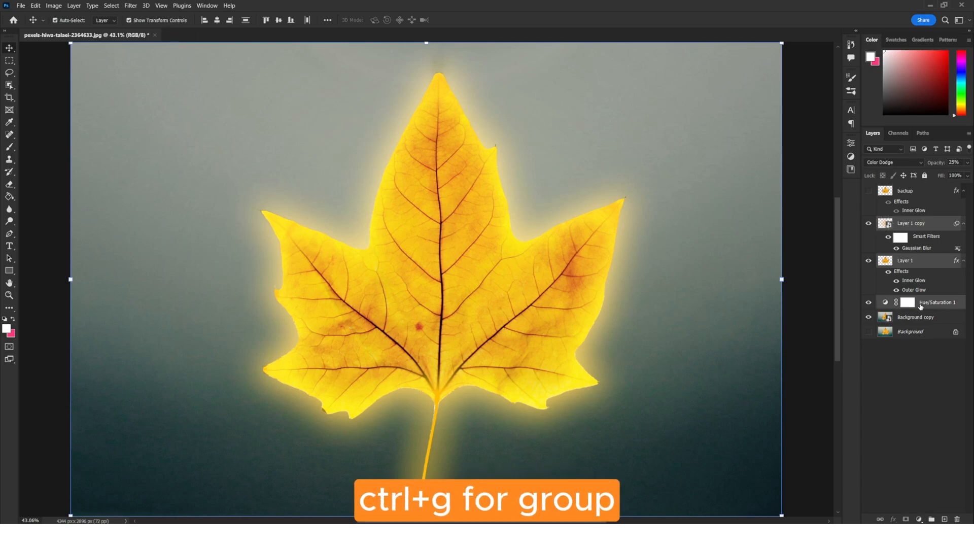
pyautogui.hotkey('ctrl', 'g')
# Toggle the new group's visibility to compare the effect before and after.
pyautogui.click(868, 222)
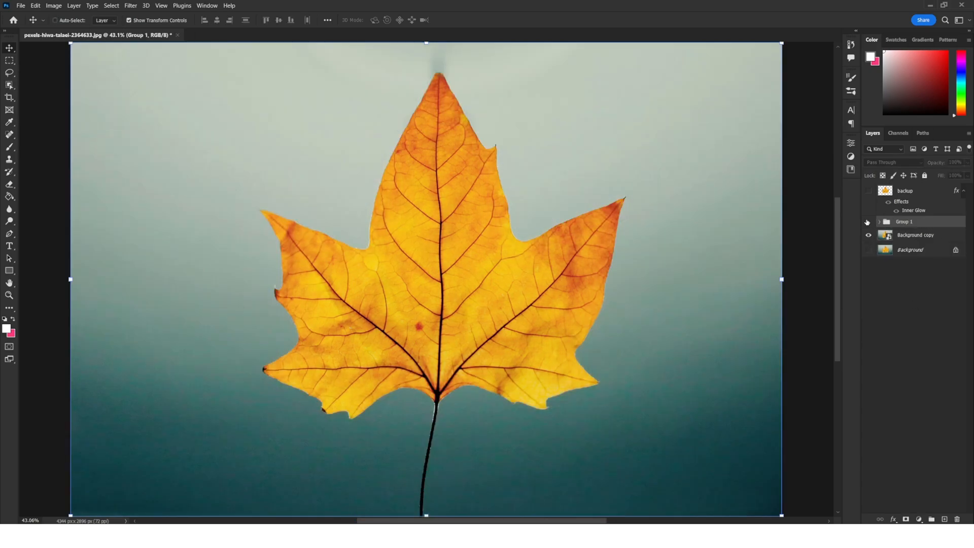
pyautogui.click(868, 222)
pyautogui.click(868, 222)
pyautogui.click(867, 222)
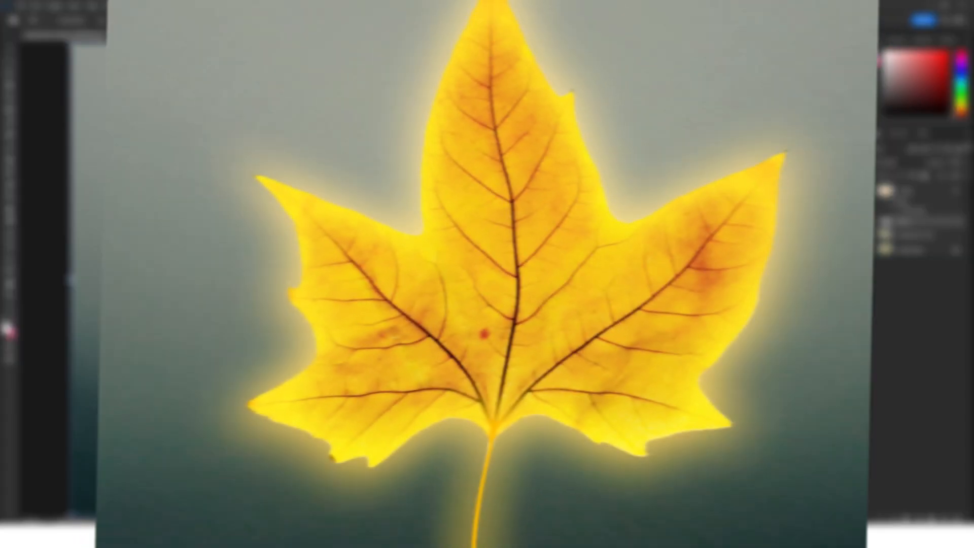